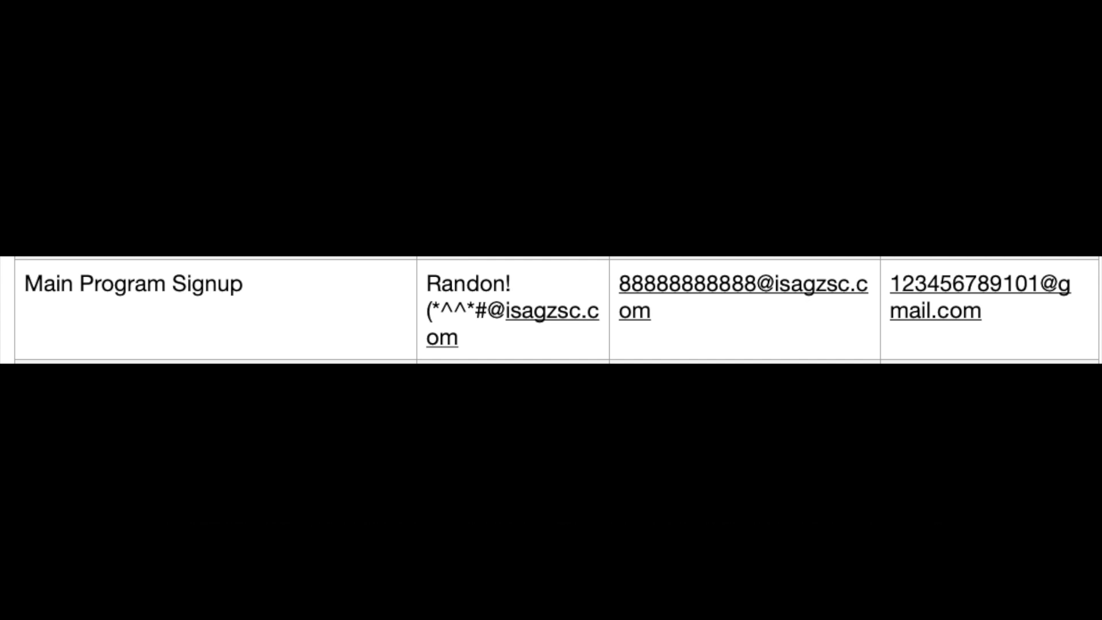
# - Enter username 'demo_student' and type the account password in both password fields
pyautogui.write('demo_student')
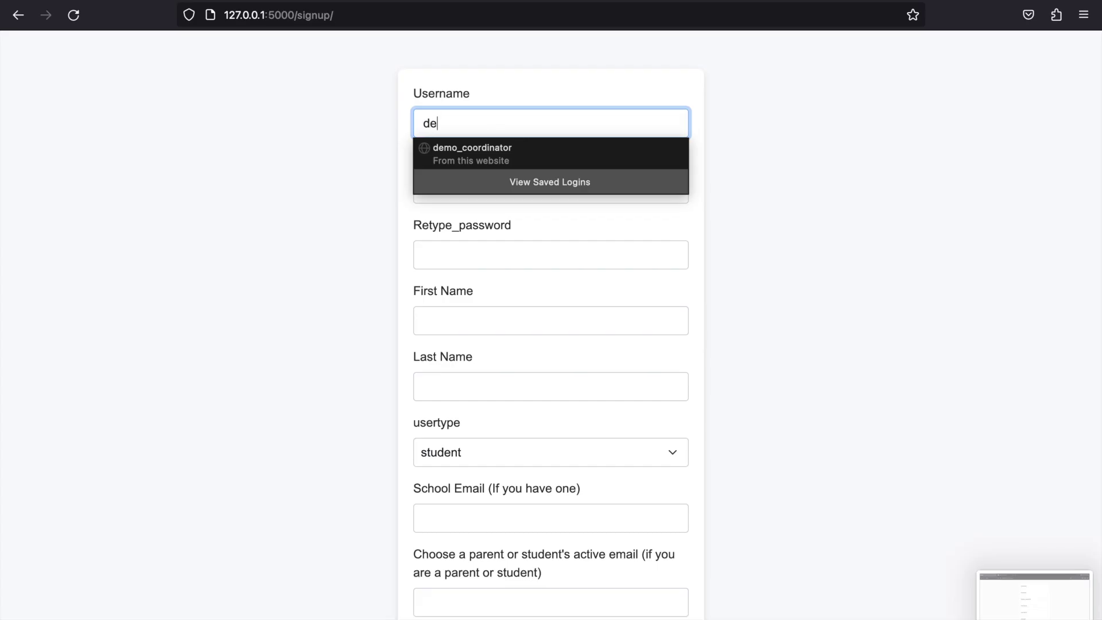
pyautogui.click(486, 201)
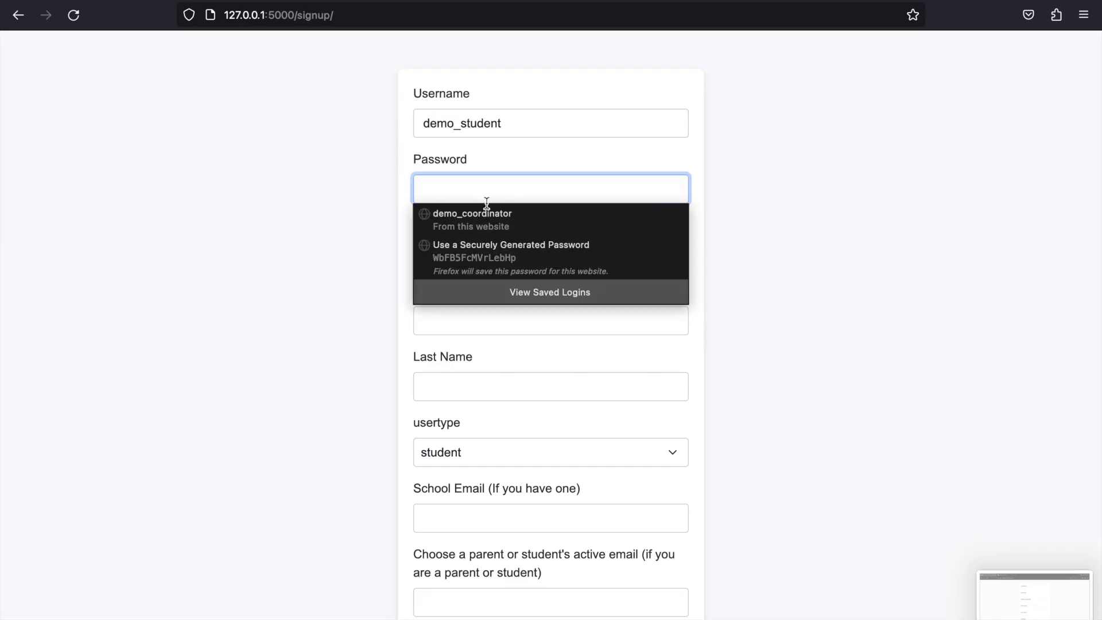
pyautogui.write('1234')
pyautogui.click(432, 247)
pyautogui.write('1234')
# - Fill in the first and last name, the school email, and the parent contact email
pyautogui.press('Tab')
pyautogui.write('demo')
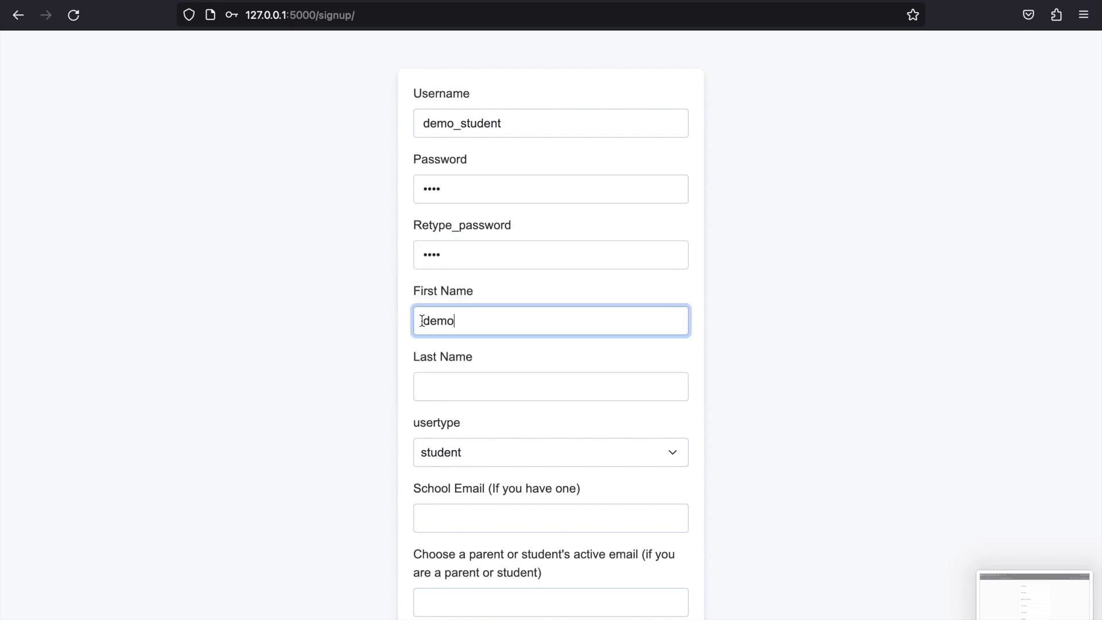
pyautogui.press('Tab')
pyautogui.write('student')
pyautogui.click(462, 511)
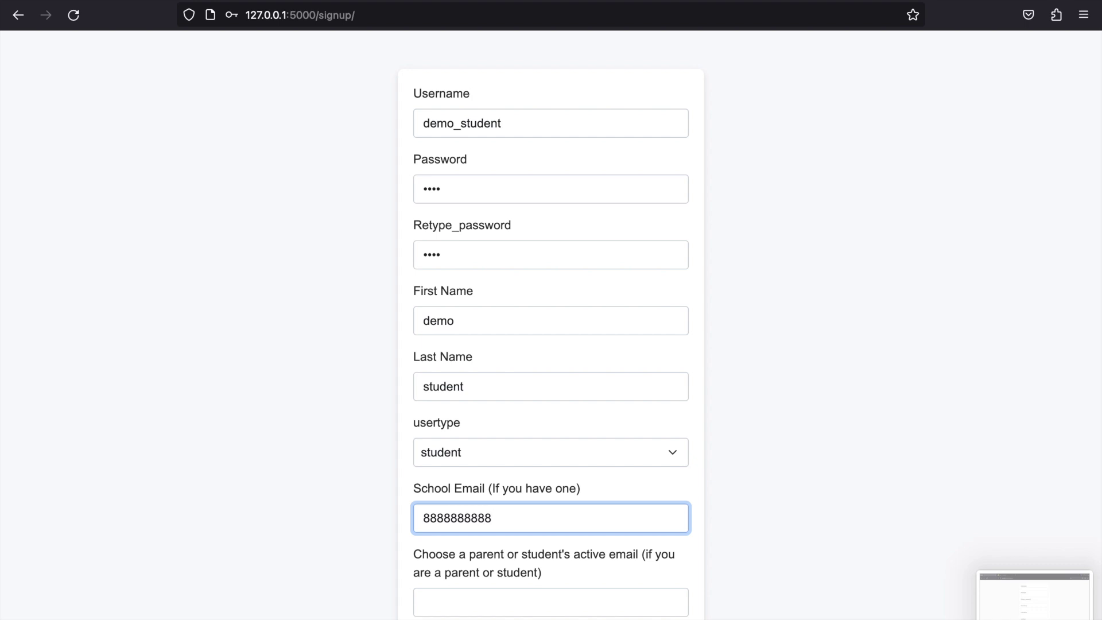
pyautogui.click(496, 597)
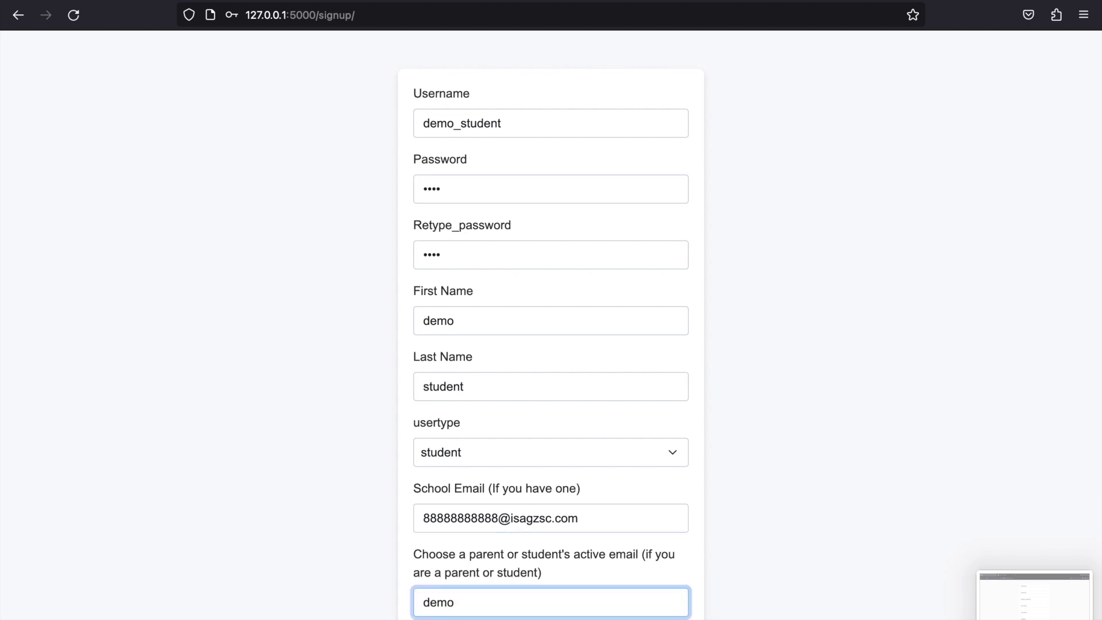
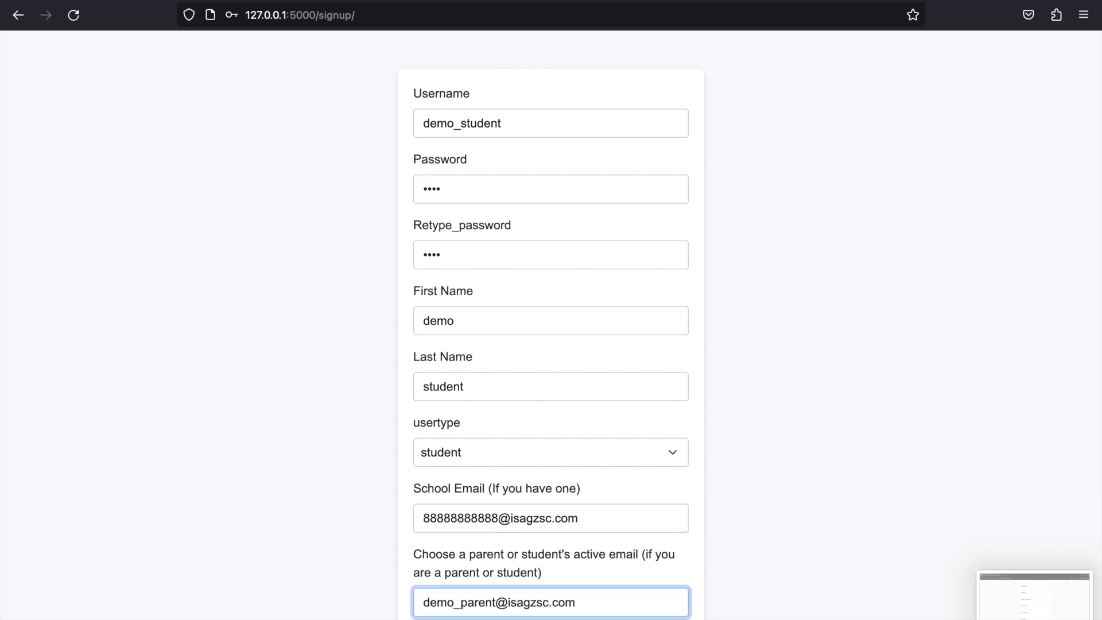
pyautogui.scroll(-2, 497, 596)
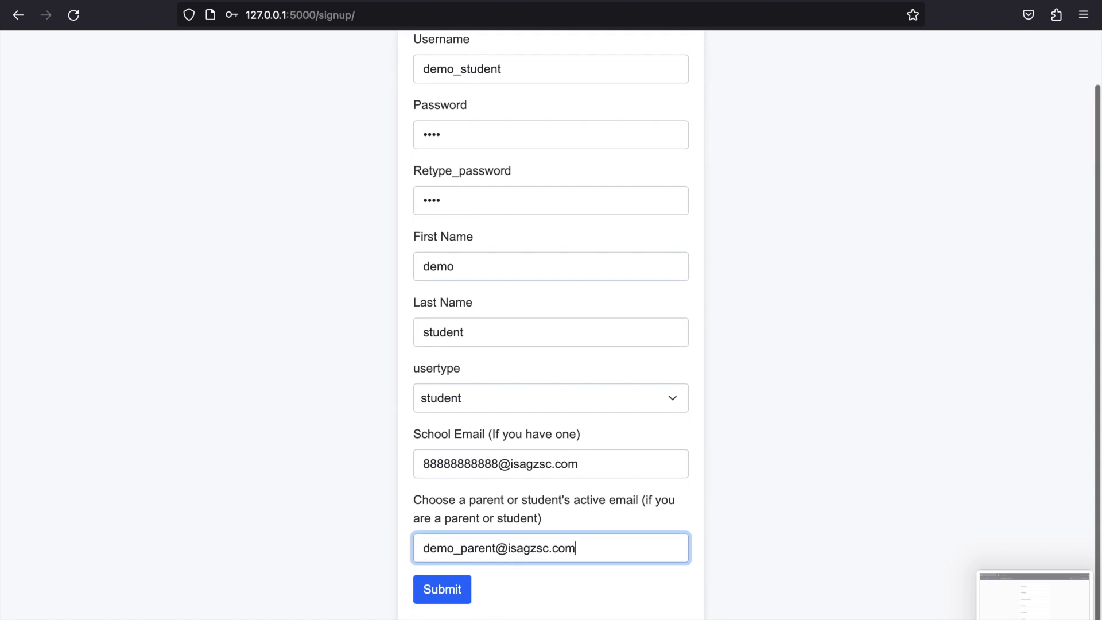
pyautogui.click(440, 597)
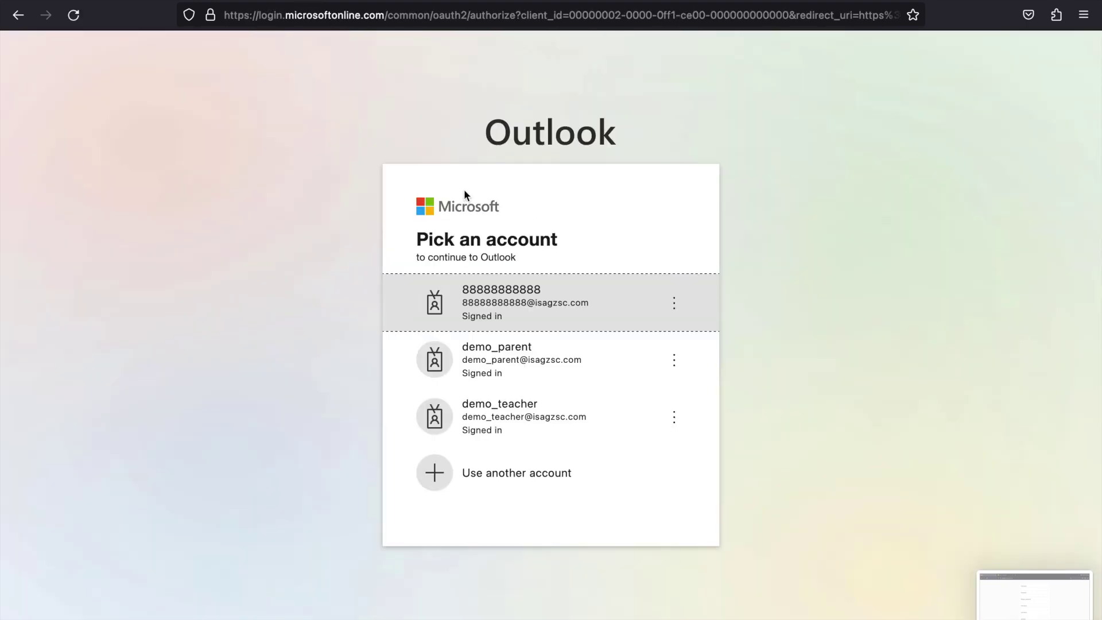
pyautogui.click(480, 303)
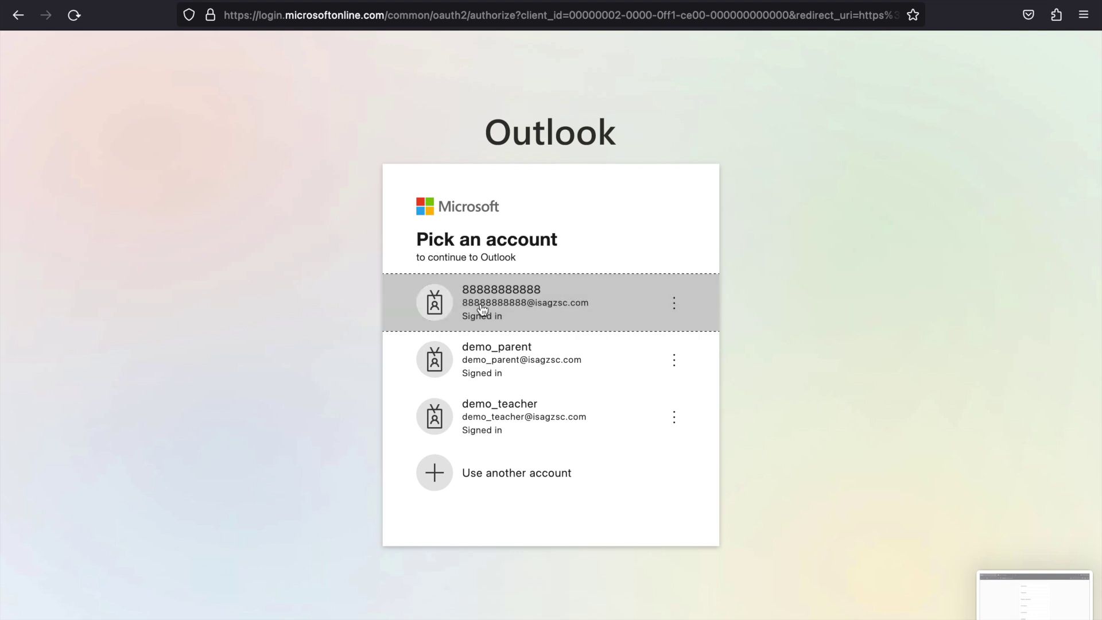
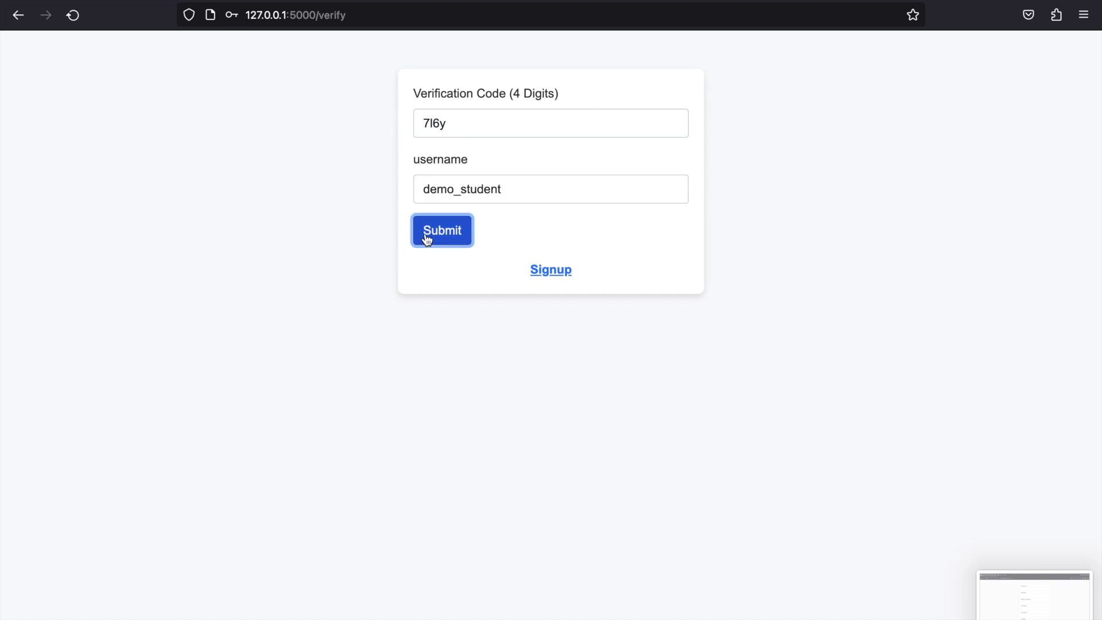
pyautogui.write('demo_student')
# - Log in to the local ISA site as demo_student with the account password and open Permissions
pyautogui.click(491, 184)
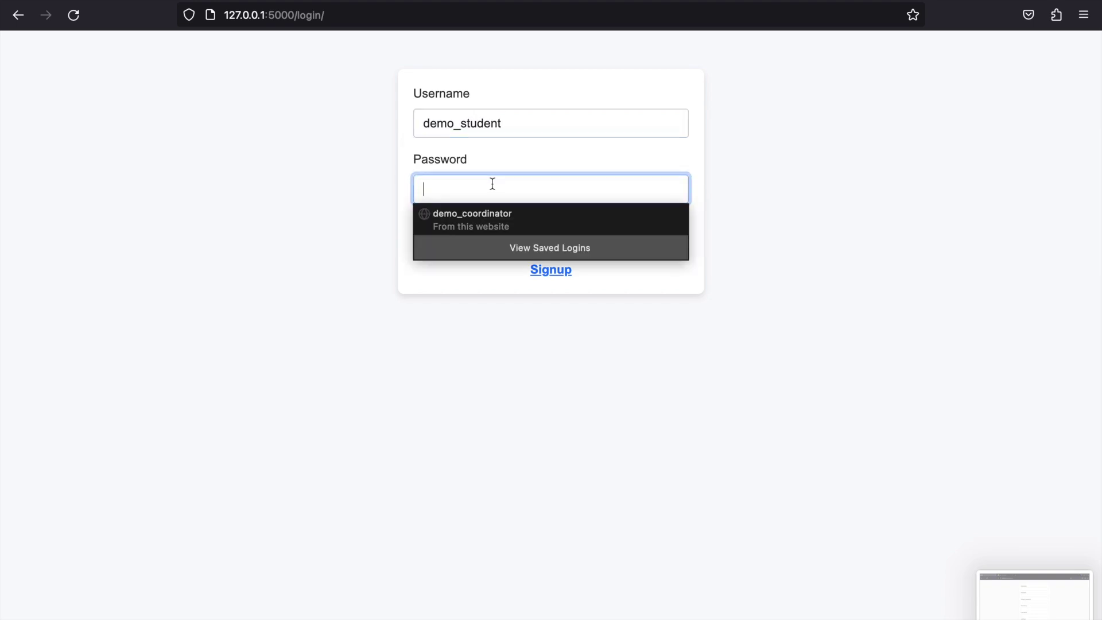
pyautogui.write('1234')
pyautogui.press('Return')
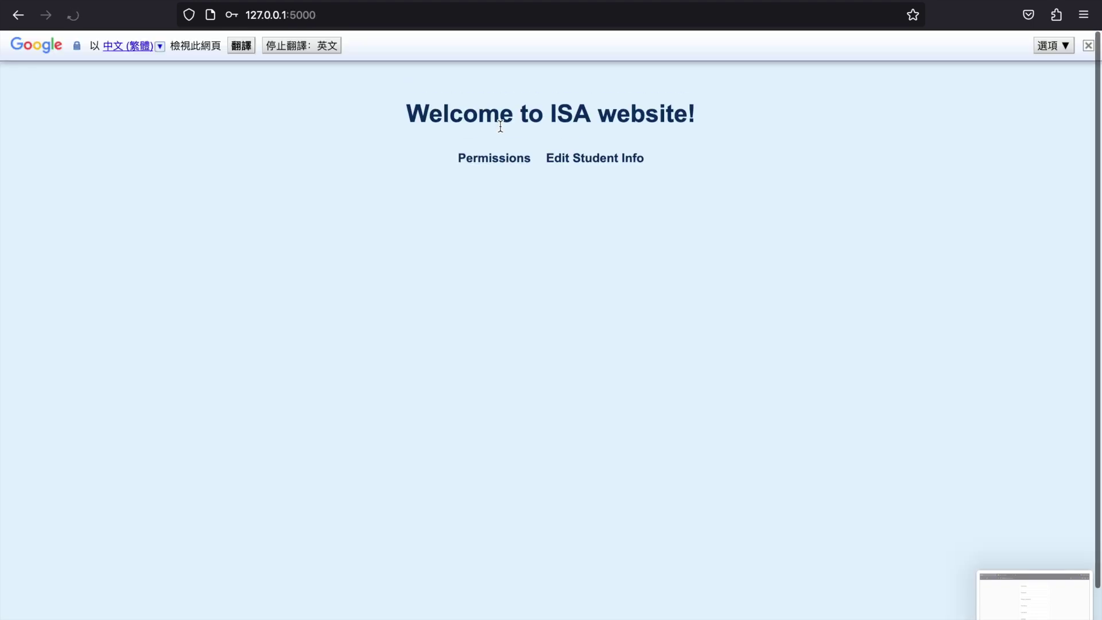
pyautogui.click(482, 156)
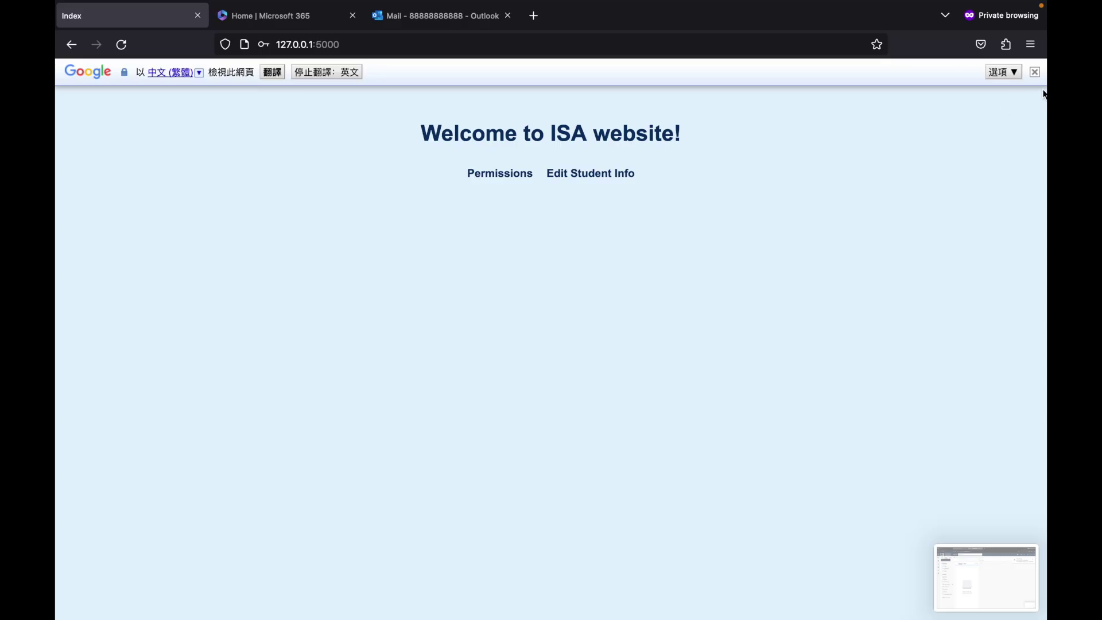
# - Translate the welcome page into Russian, Inuktitut and Simplified Chinese, then restore English
pyautogui.click(1035, 75)
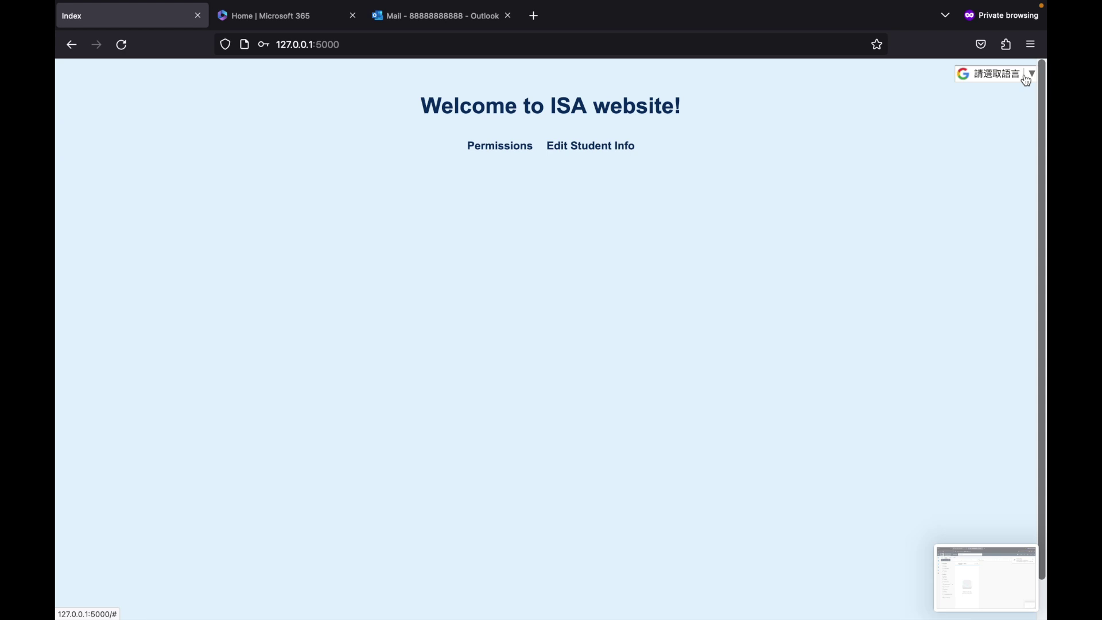
pyautogui.click(1027, 81)
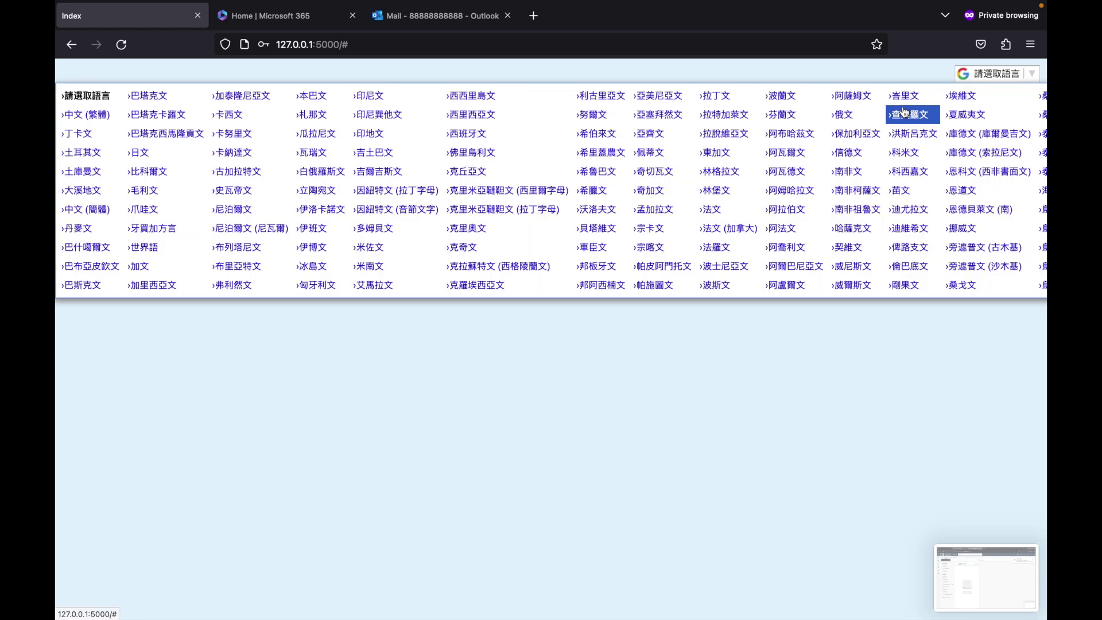
pyautogui.click(837, 114)
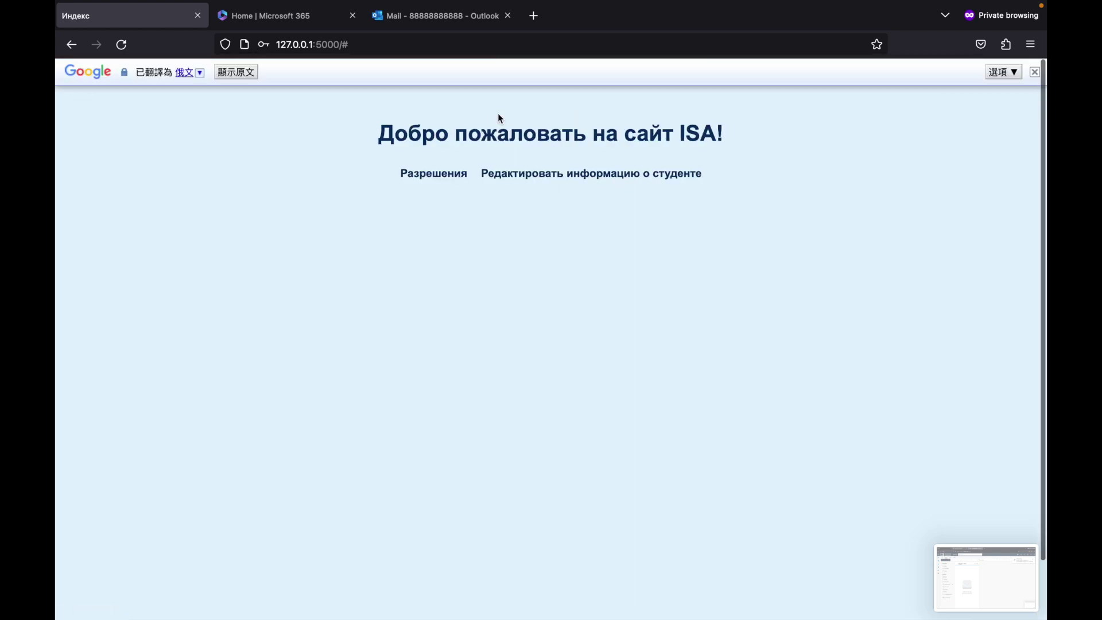
pyautogui.click(183, 72)
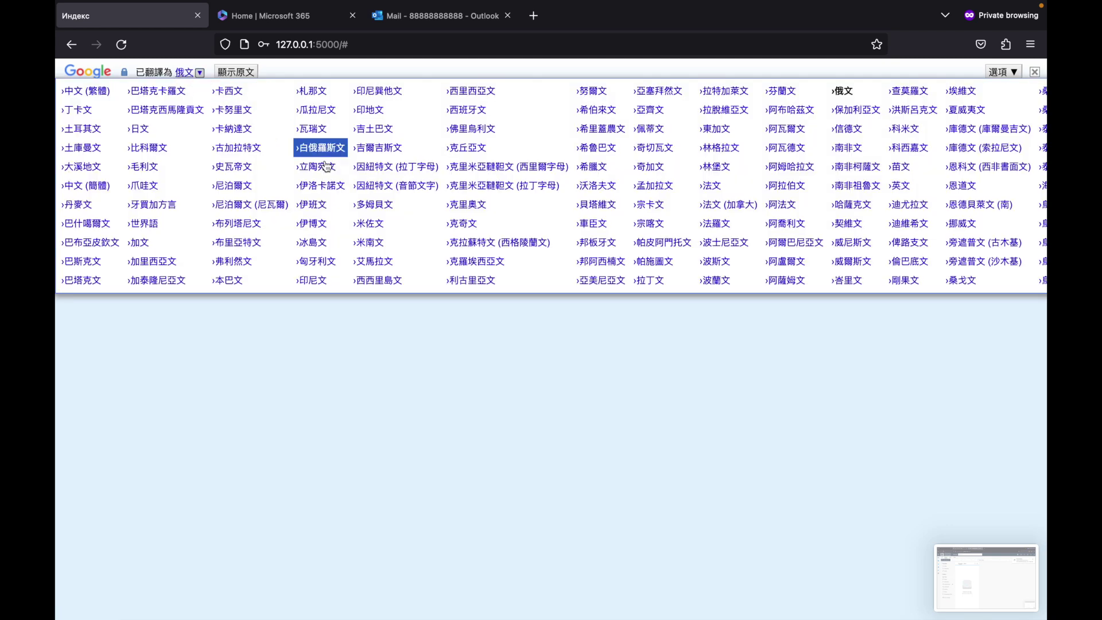
pyautogui.click(359, 168)
pyautogui.click(210, 74)
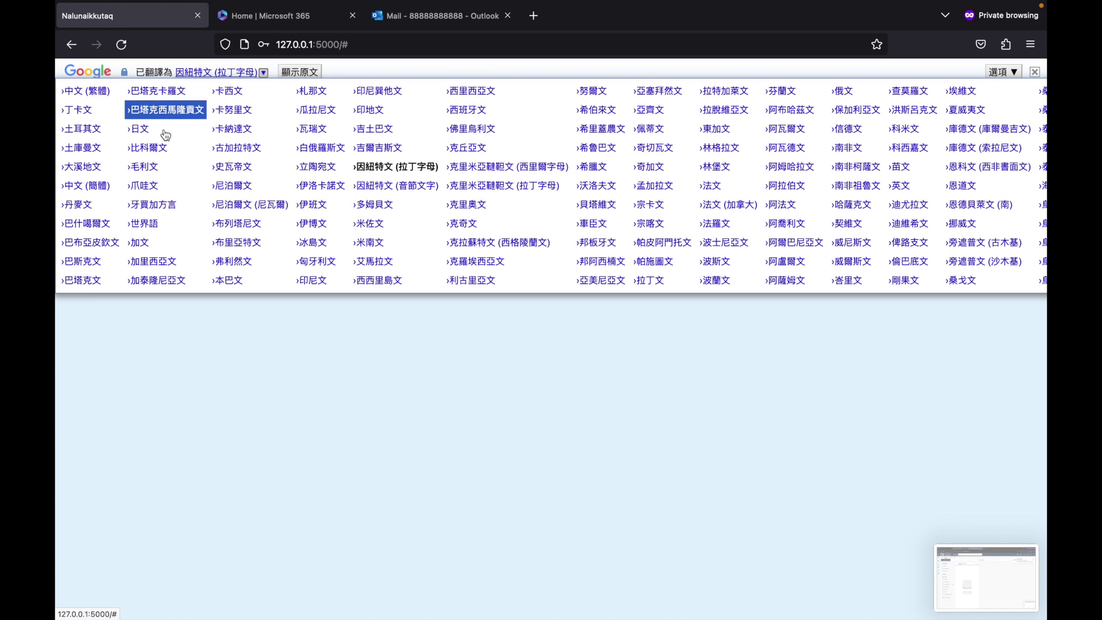
pyautogui.click(86, 185)
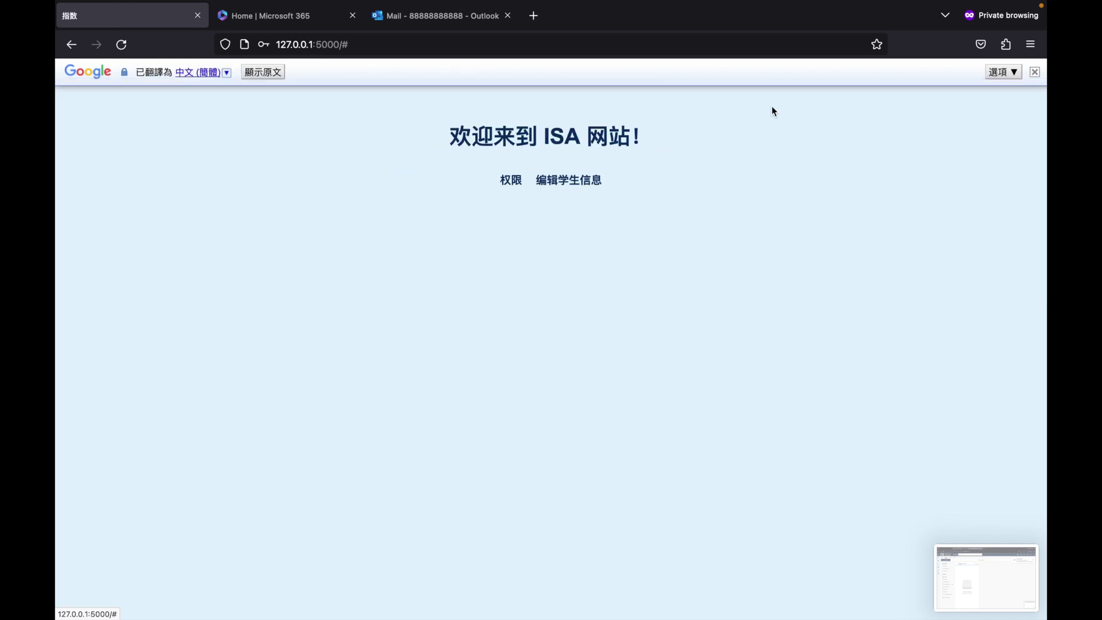
pyautogui.click(1034, 72)
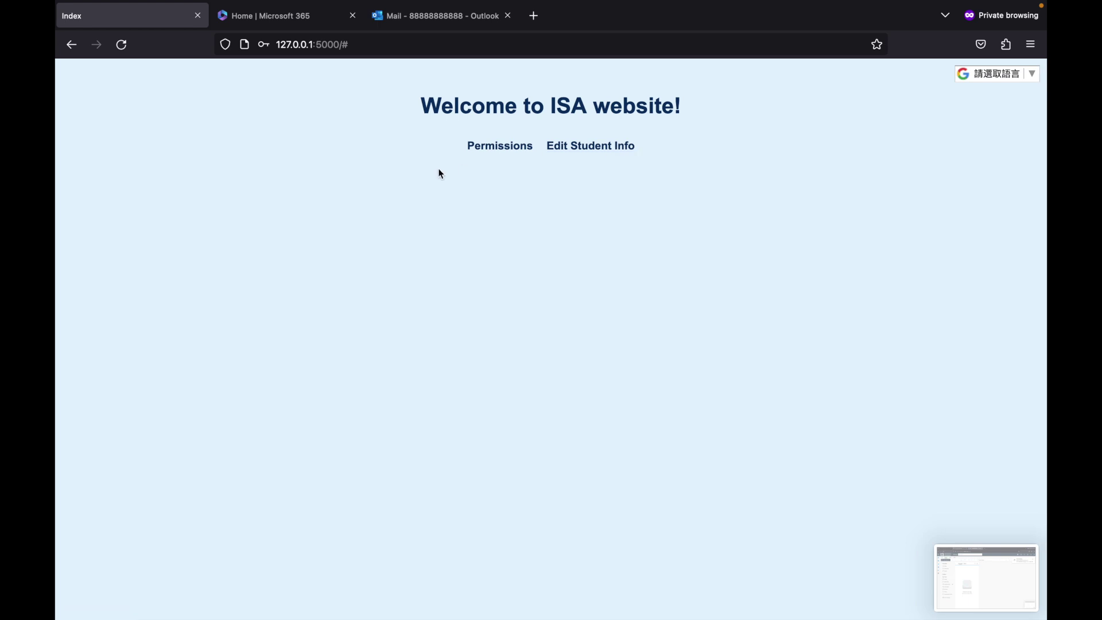
# - Go to the site's login page at 127.0.0.1:5000/login/
pyautogui.press('BackSpace')
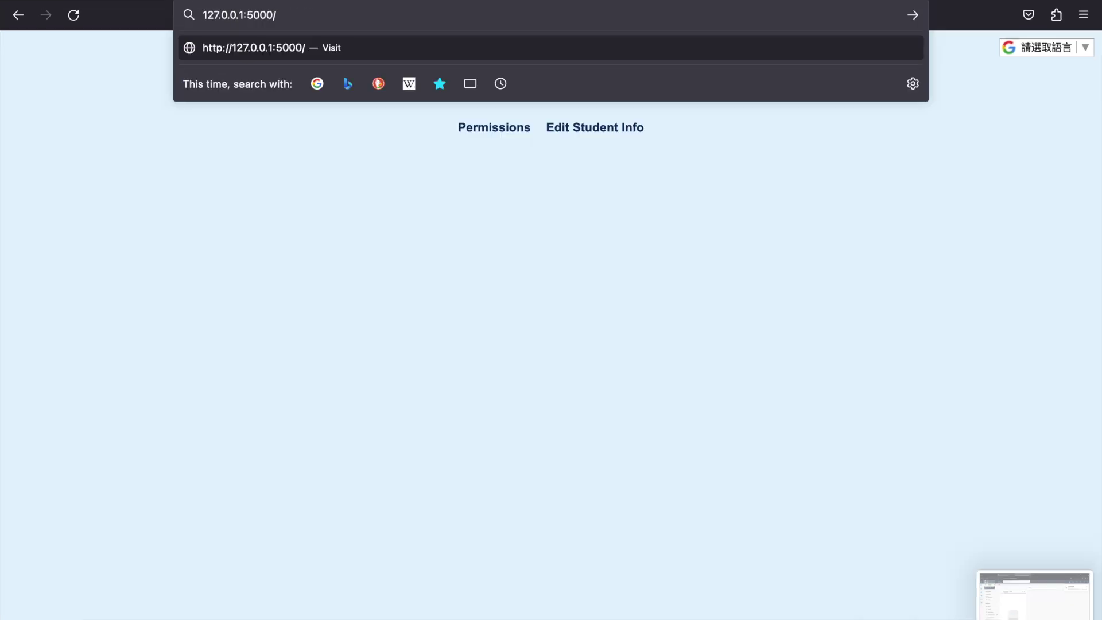
pyautogui.write('logi')
pyautogui.write('n')
pyautogui.write('/')
pyautogui.press('Return')
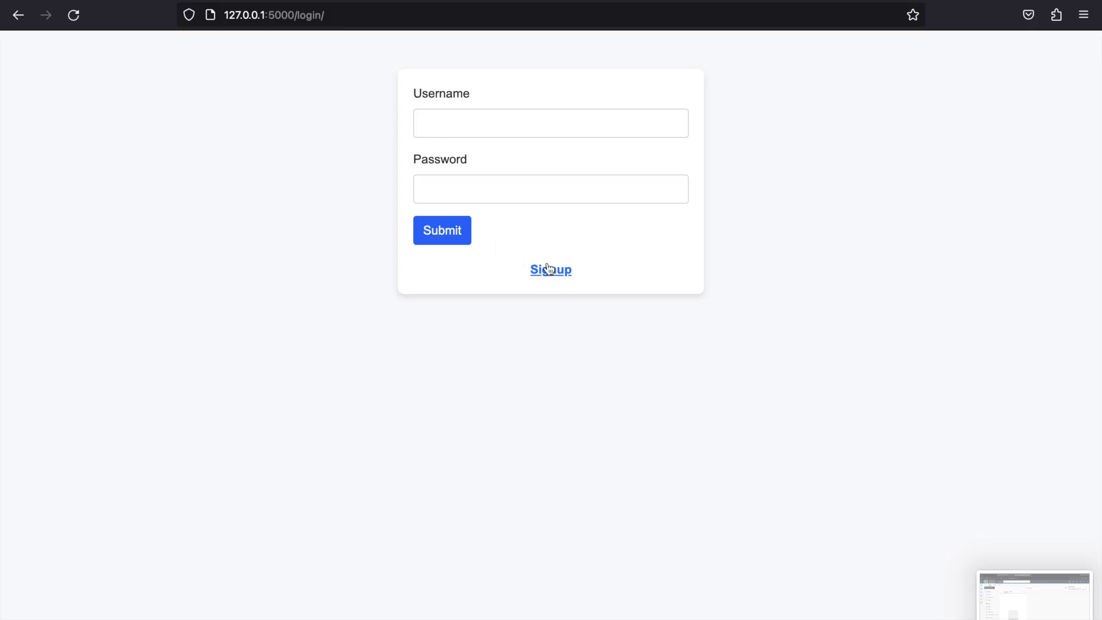
# - On the signup form, enter username 'demo_parent' and the password twice
pyautogui.click(563, 278)
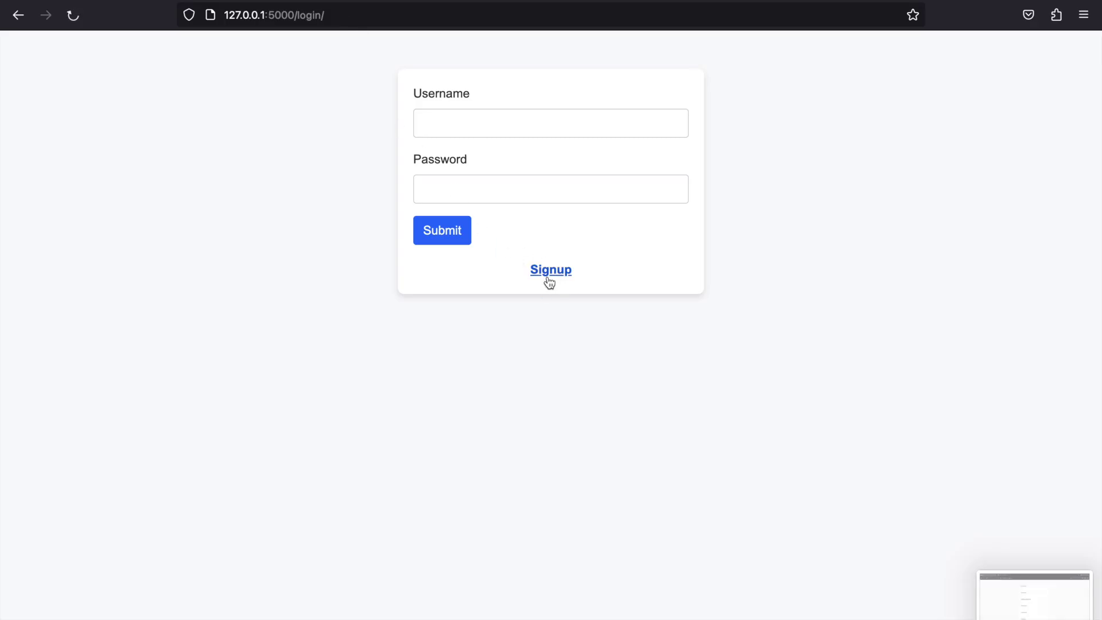
pyautogui.click(518, 124)
pyautogui.write('demo_parent')
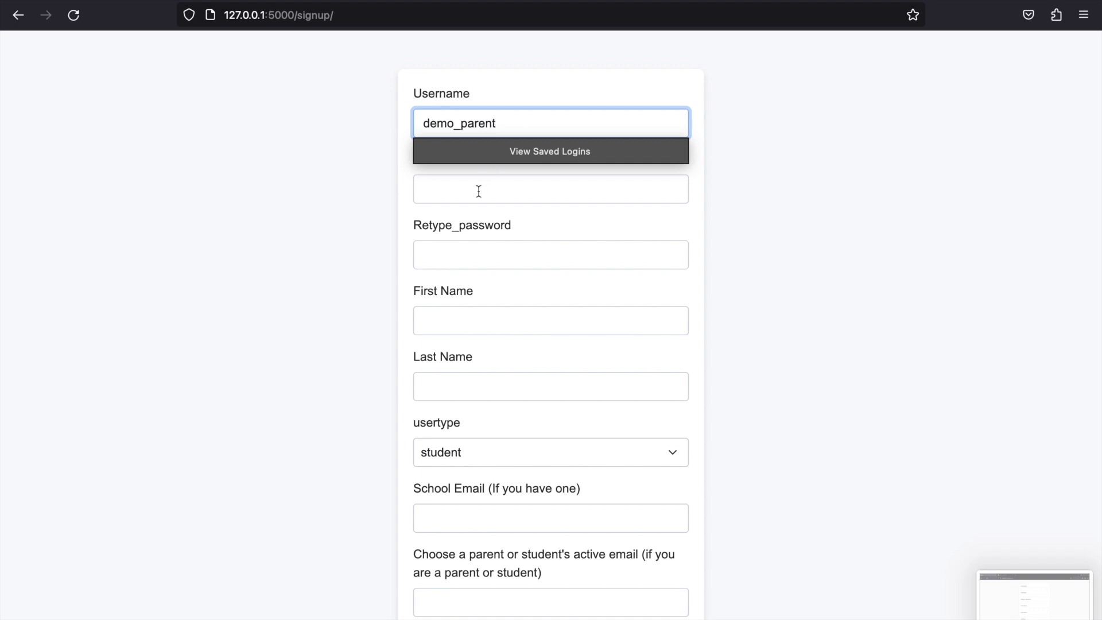
pyautogui.click(474, 196)
pyautogui.write('••••')
pyautogui.click(462, 246)
pyautogui.write('••••')
# - Set first name 'demo', last name 'parent', and user type parent
pyautogui.click(449, 312)
pyautogui.write('demo_parent')
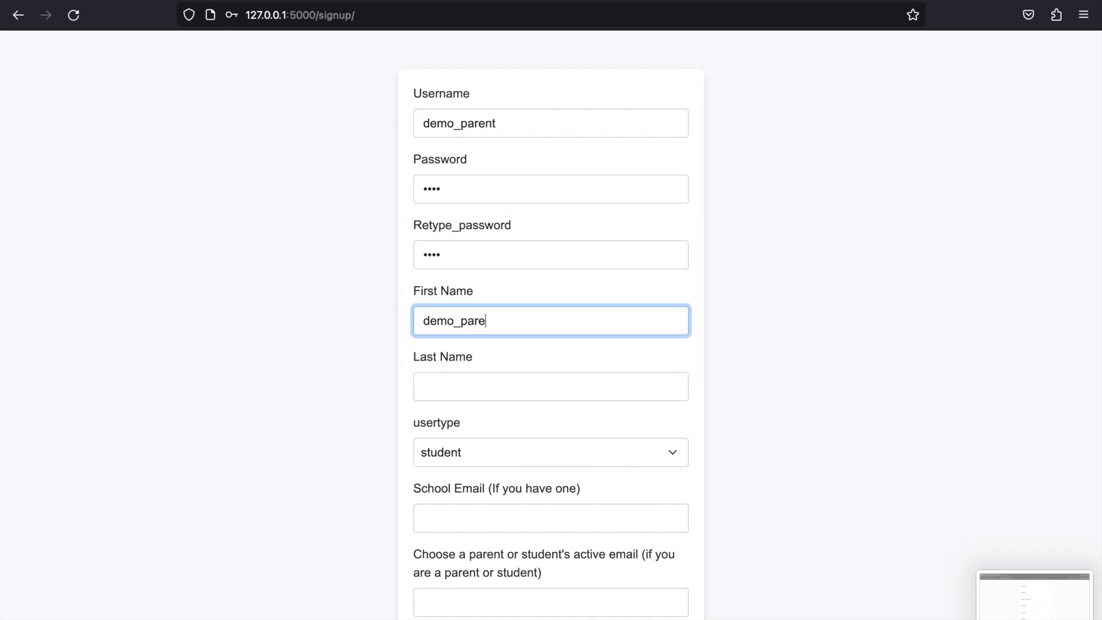
pyautogui.press('super+a')
pyautogui.write('demo')
pyautogui.press('Tab')
pyautogui.write('parent')
pyautogui.click(449, 458)
pyautogui.click(446, 463)
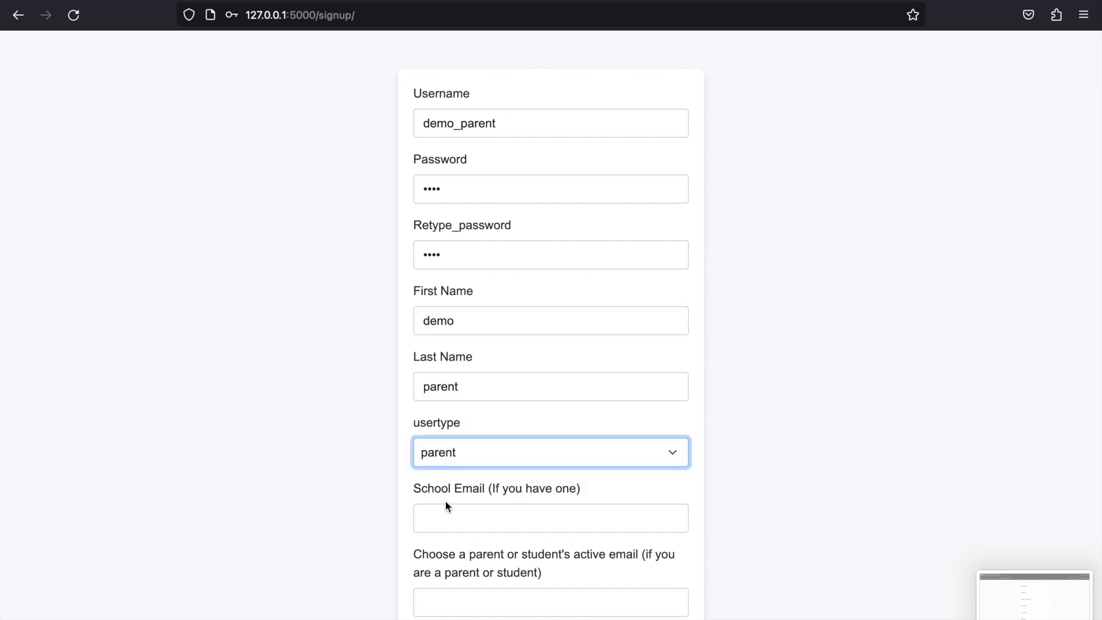
# - Fill in the school e-mail and the active contact e-mail, then submit the signup
pyautogui.click(443, 514)
pyautogui.scroll(-1, 442, 519)
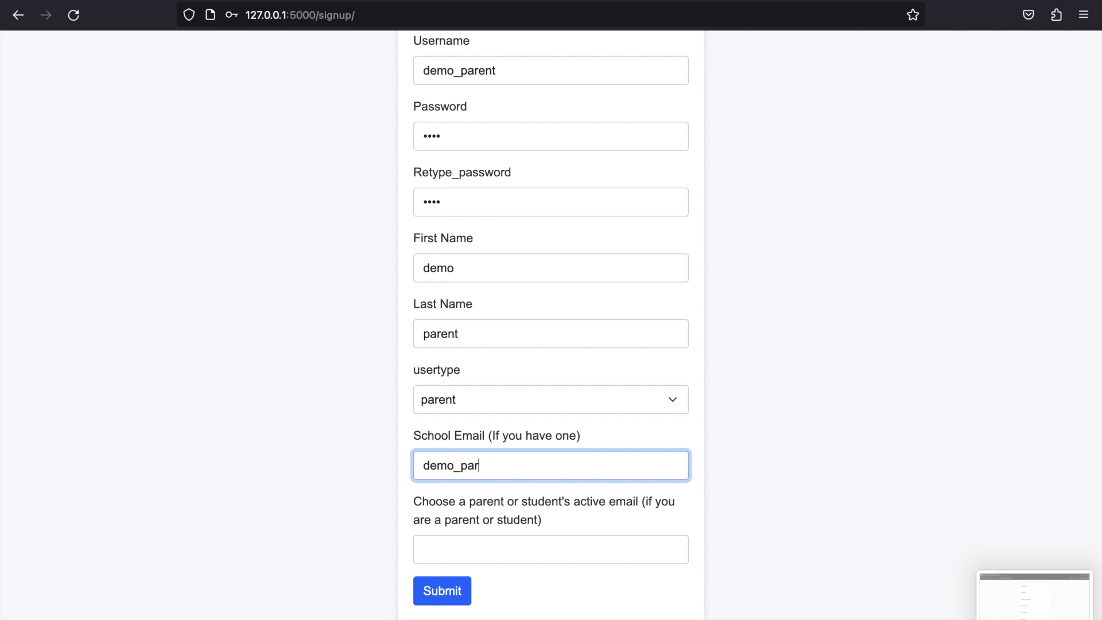
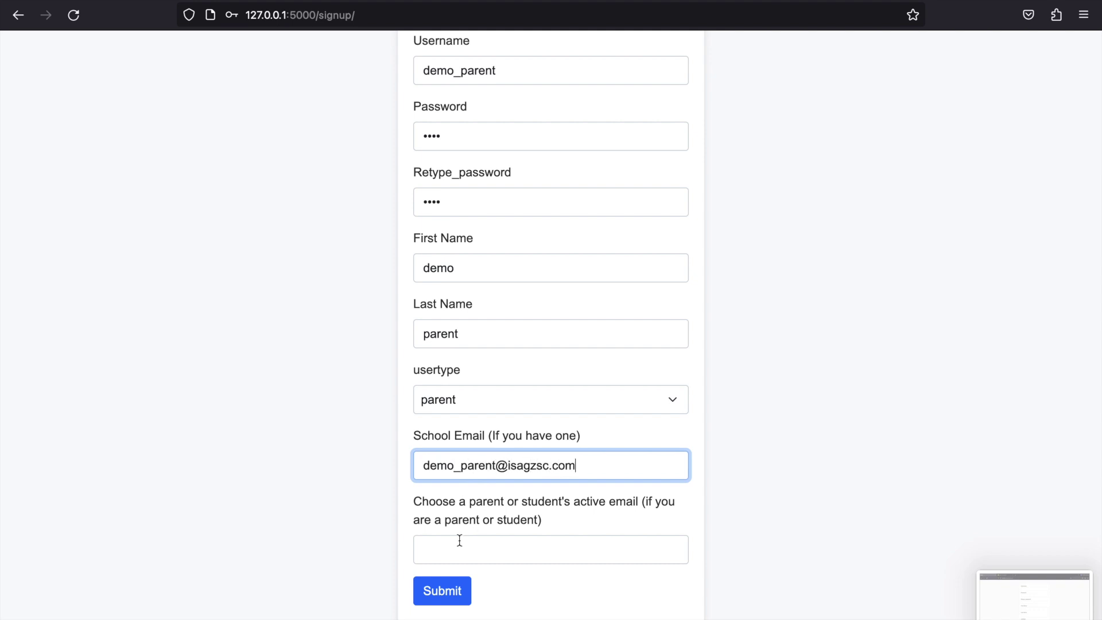
pyautogui.click(458, 550)
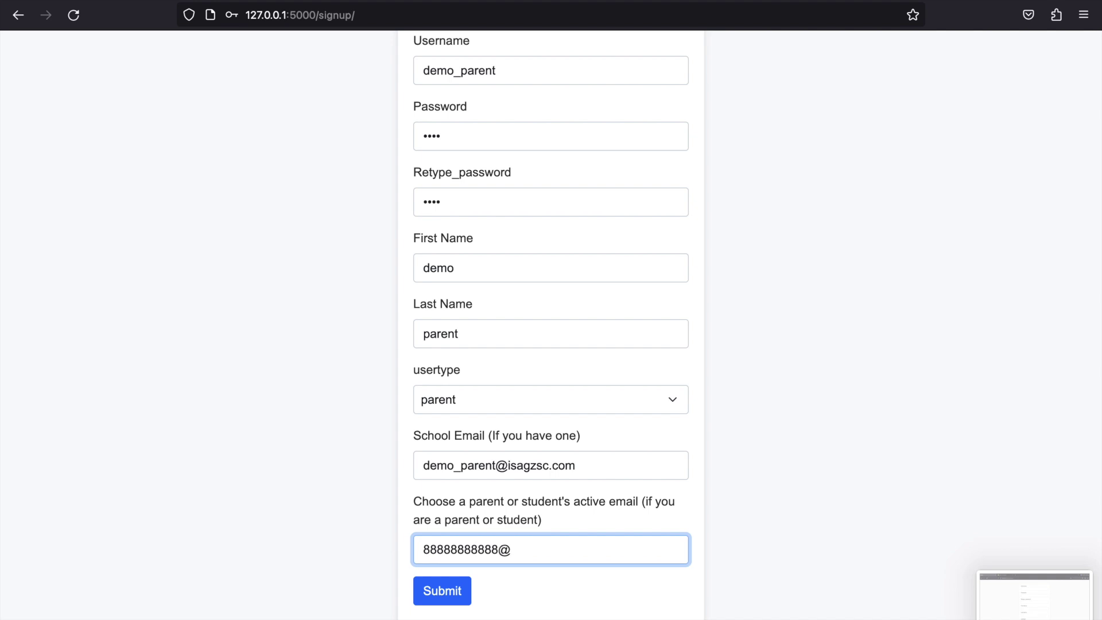
pyautogui.press('Return')
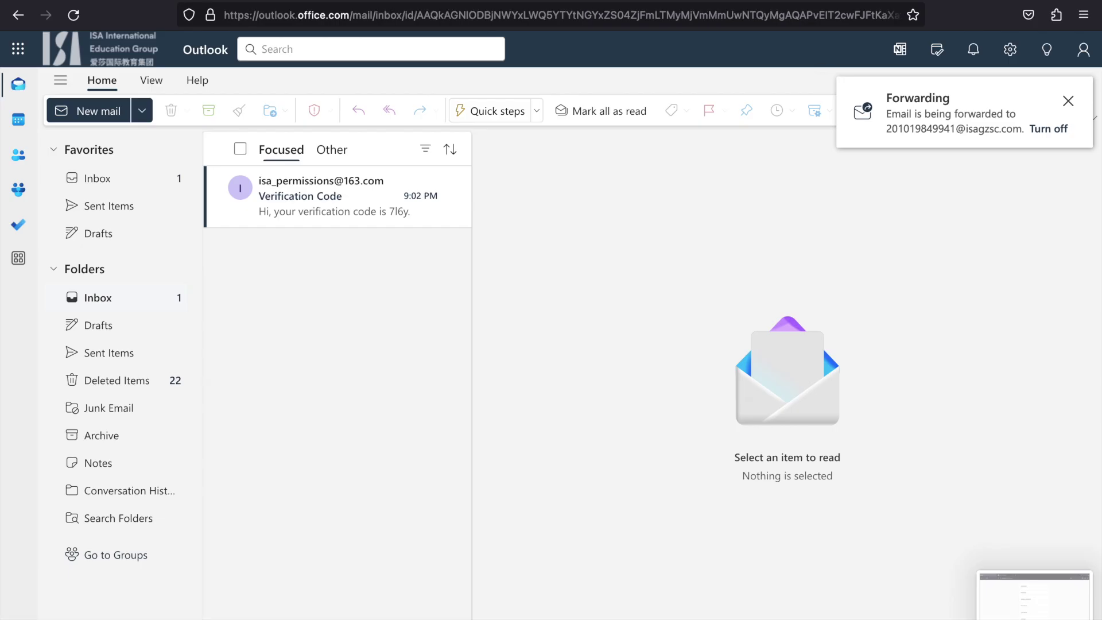
# - Switch Outlook to the other mailbox account holding the verification email
pyautogui.click(1083, 50)
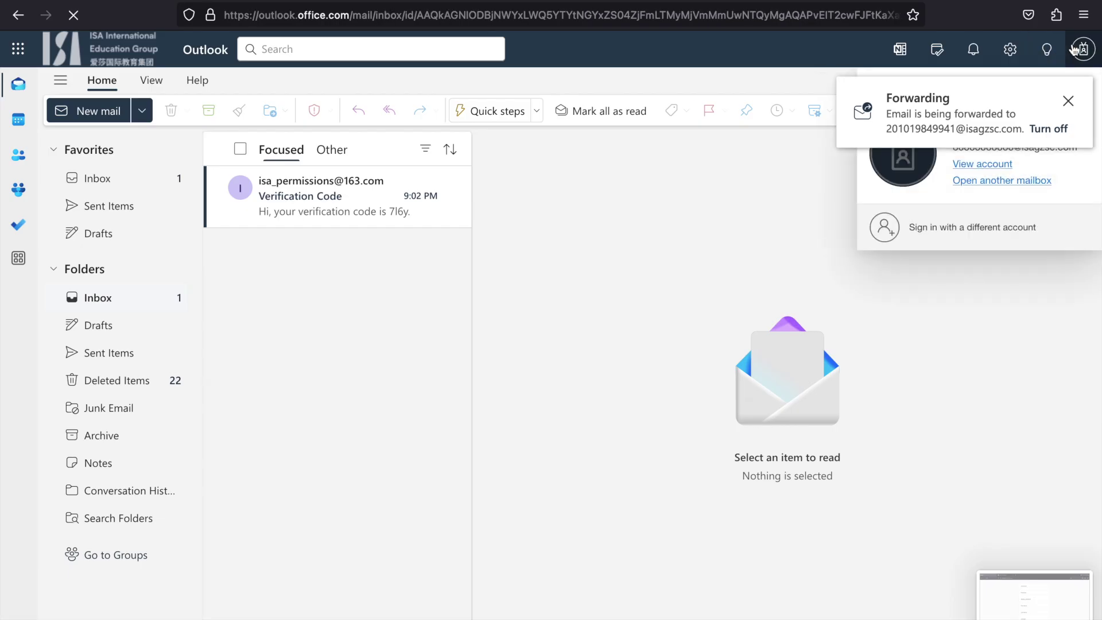
pyautogui.click(1083, 50)
pyautogui.click(954, 236)
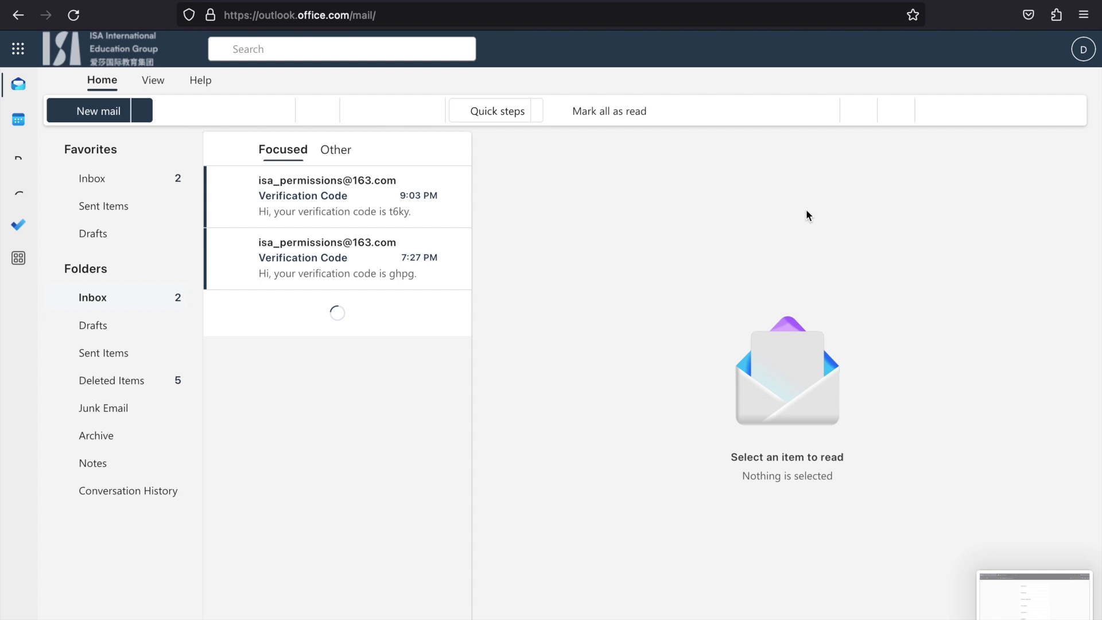
# - Enter the emailed verification code and the parent username on the verify form and submit
pyautogui.click(269, 1)
pyautogui.click(499, 129)
pyautogui.write('6')
pyautogui.press('BackSpace')
pyautogui.write('t6ky')
pyautogui.click(500, 194)
pyautogui.write('demo_par')
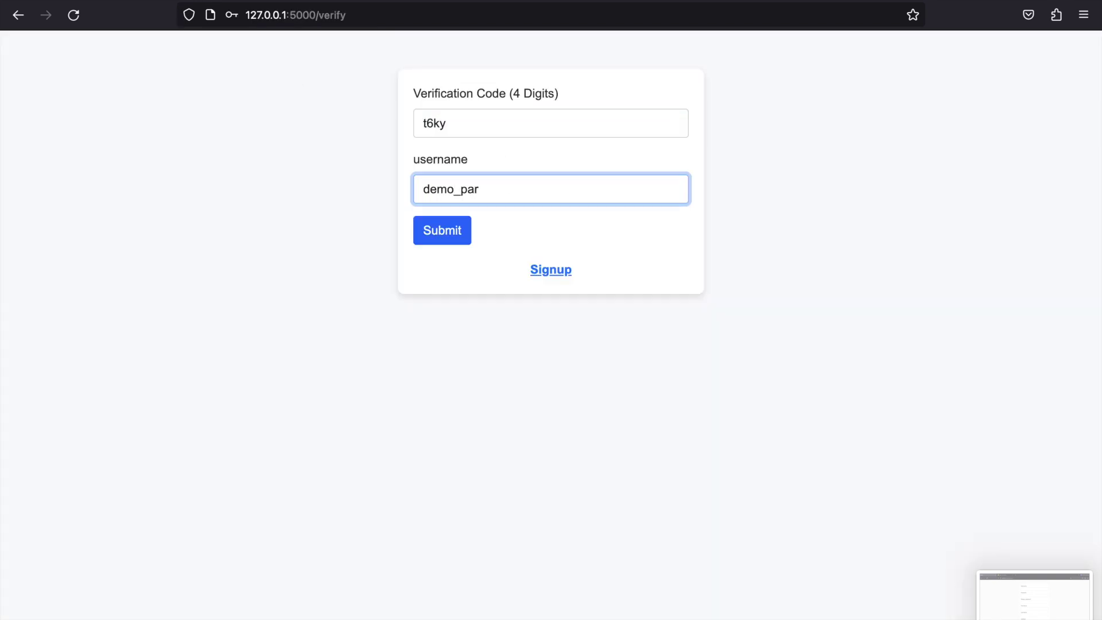
pyautogui.press('Return')
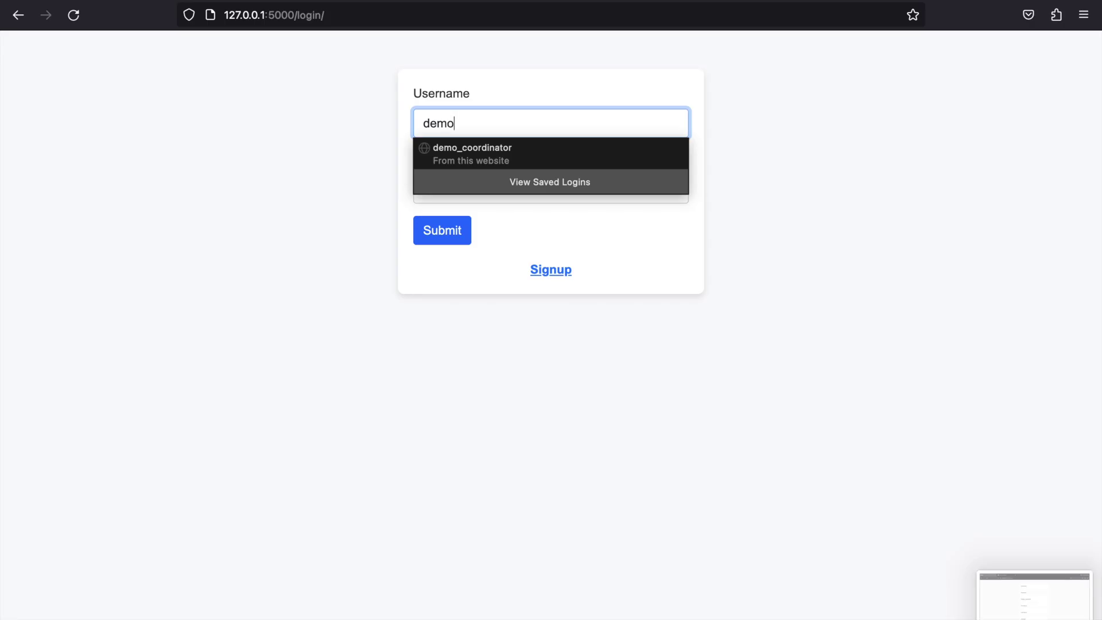
# - Log in as demo_parent with the account password
pyautogui.write('_parent')
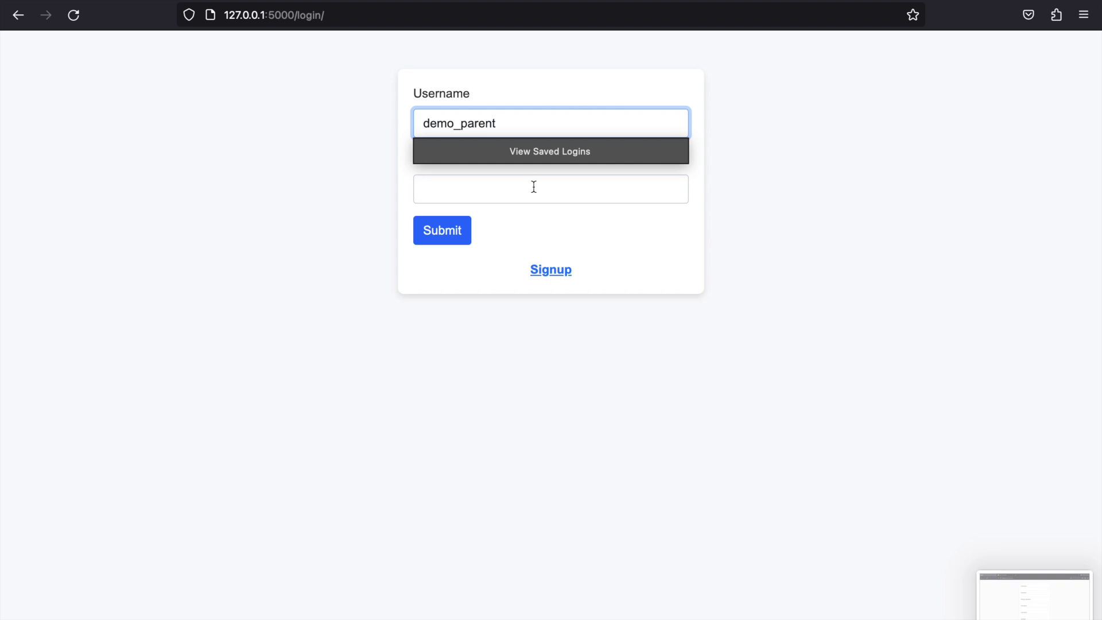
pyautogui.click(535, 184)
pyautogui.write('••••')
pyautogui.press('Return')
pyautogui.hscroll(-5, 437, 247)
# - Change the username to demo_student and log in with that account
pyautogui.click(527, 123)
pyautogui.press('BackSpace')
pyautogui.press('BackSpace')
pyautogui.press('BackSpace')
pyautogui.press('BackSpace')
pyautogui.press('BackSpace')
pyautogui.press('BackSpace')
pyautogui.write('student')
pyautogui.click(492, 190)
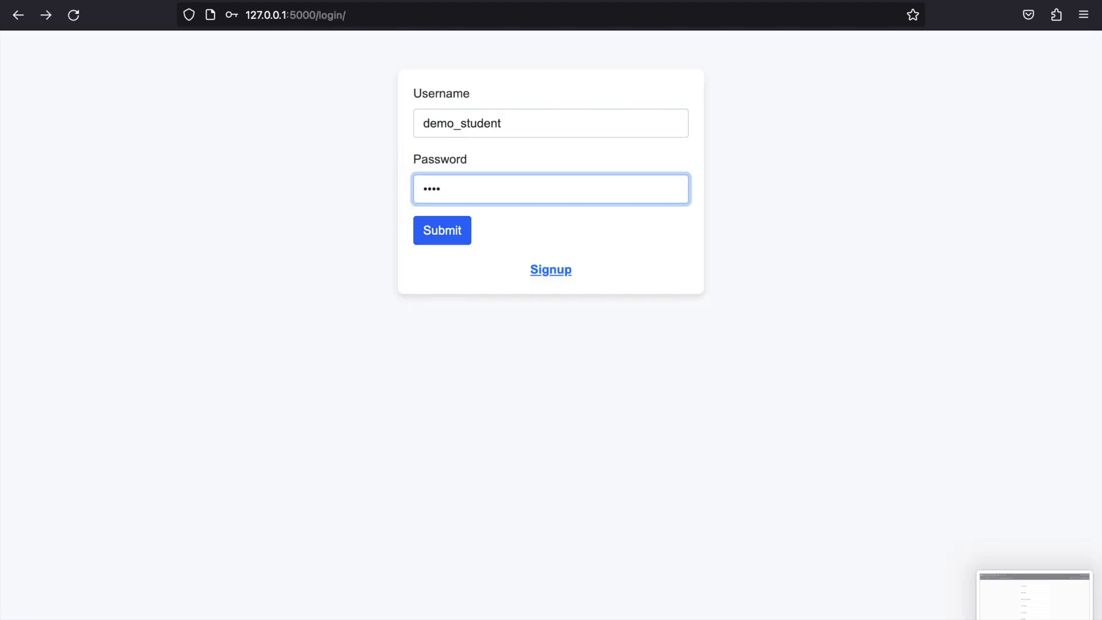
pyautogui.press('Return')
pyautogui.hscroll(-5, 459, 172)
# - Start a new signup with username 'demo_teacher' and enter the password twice
pyautogui.click(551, 270)
pyautogui.click(516, 123)
pyautogui.write('demo_teacher')
pyautogui.click(480, 186)
pyautogui.write('p')
pyautogui.click(472, 246)
pyautogui.write('••••')
# - Set first name 'demo', last name 'teacher', and user type teacher
pyautogui.click(439, 319)
pyautogui.write('demo')
pyautogui.click(435, 389)
pyautogui.write('teacher')
pyautogui.click(449, 452)
pyautogui.click(450, 479)
# - Fill in the school and contact e-mail fields and submit the teacher signup
pyautogui.click(454, 518)
pyautogui.write('8')
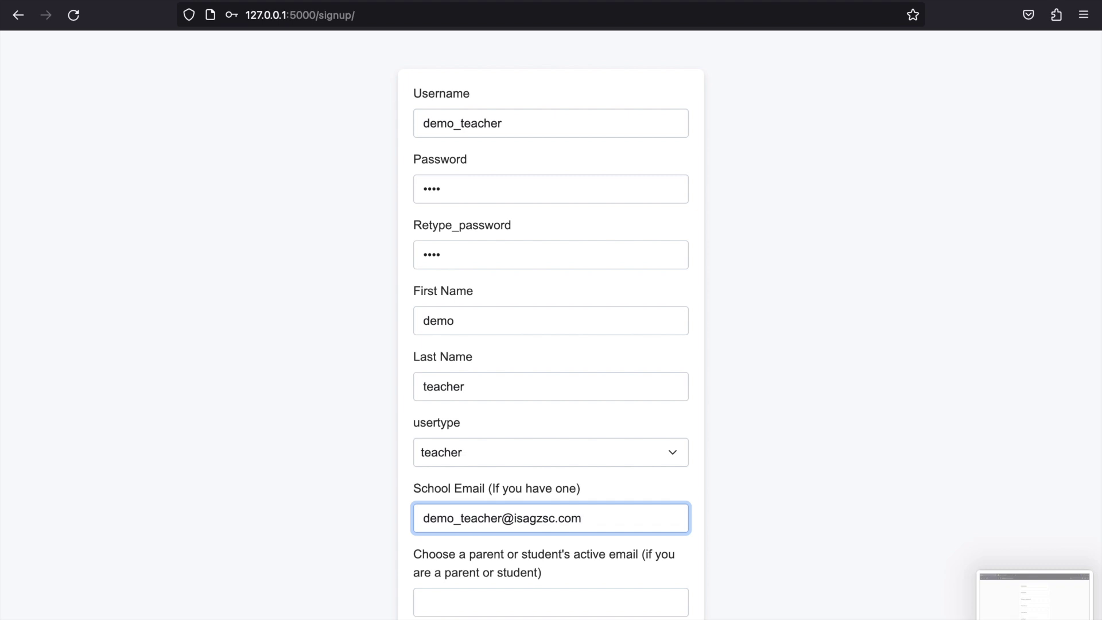
pyautogui.scroll(-2, 510, 597)
pyautogui.click(510, 540)
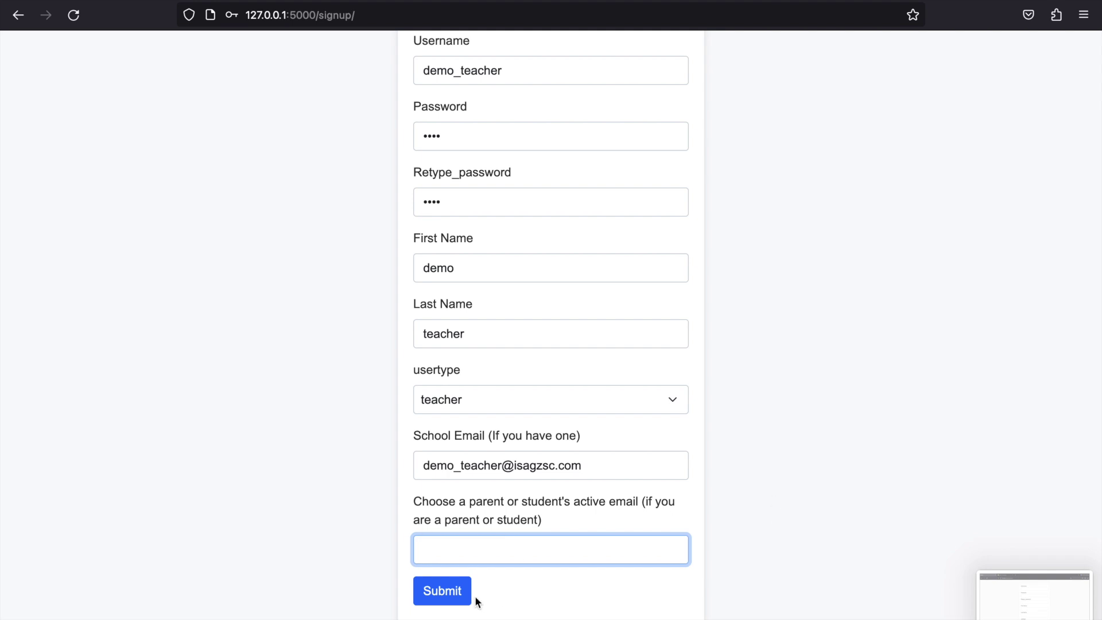
pyautogui.scroll(2, 474, 600)
pyautogui.scroll(-2, 460, 593)
pyautogui.click(454, 593)
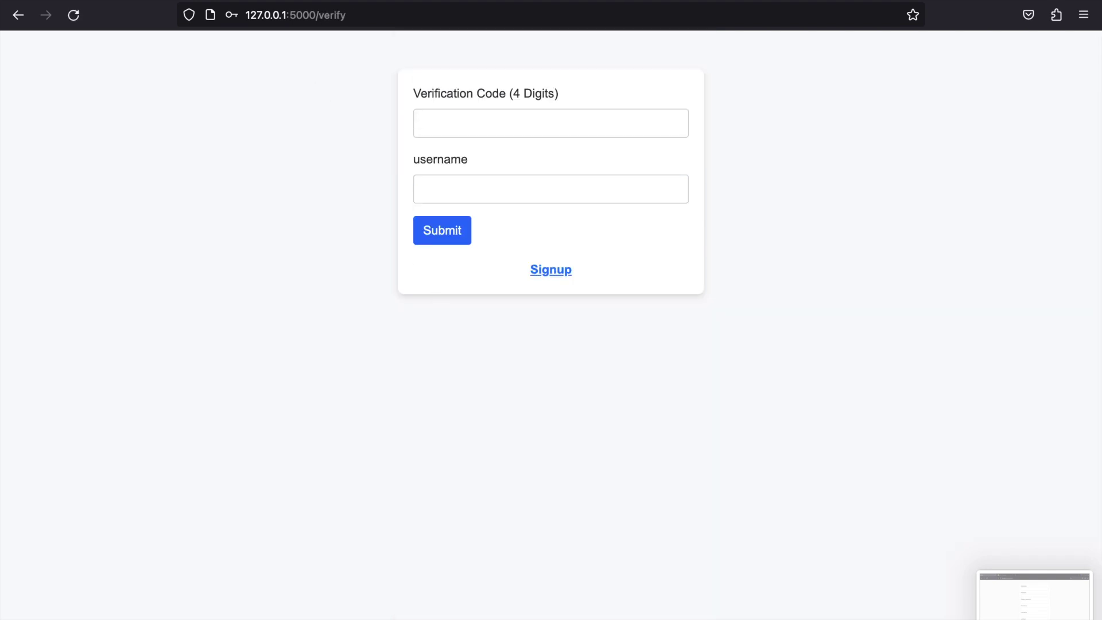
pyautogui.hotkey('ctrl', 'Tab')
# - Switch Outlook to the teacher's mailbox and open the Junk Email folder
pyautogui.click(1081, 53)
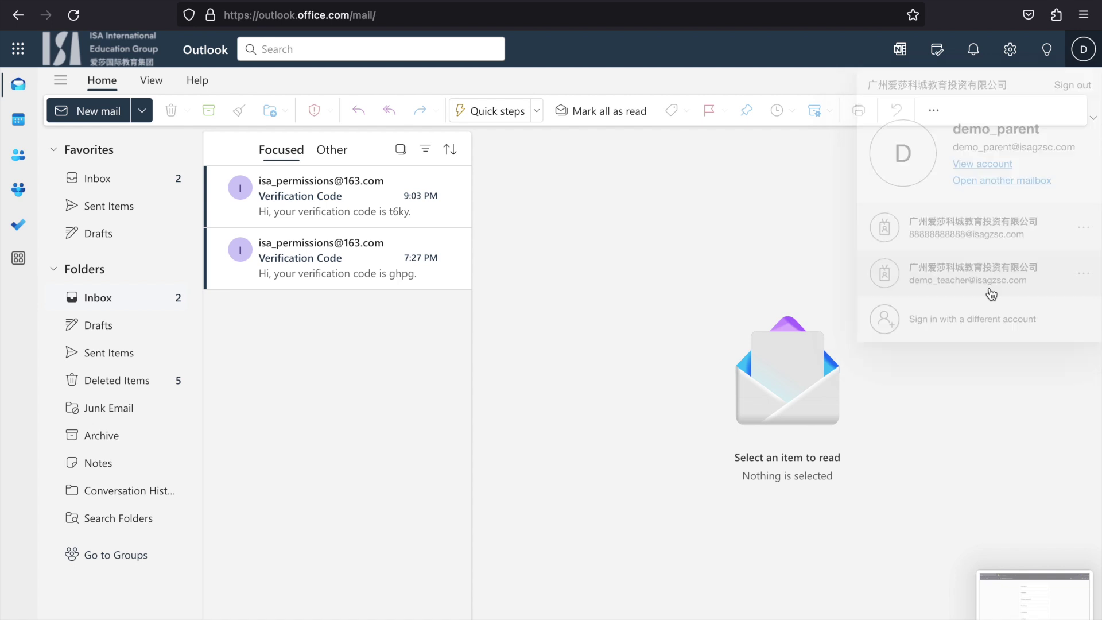
pyautogui.click(991, 294)
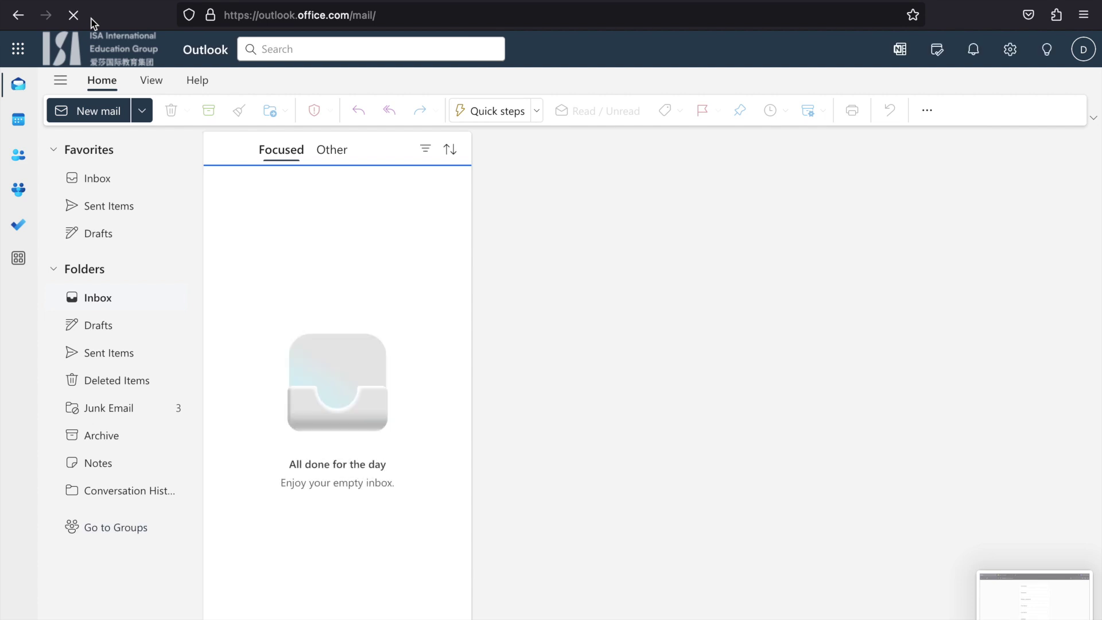
pyautogui.click(112, 412)
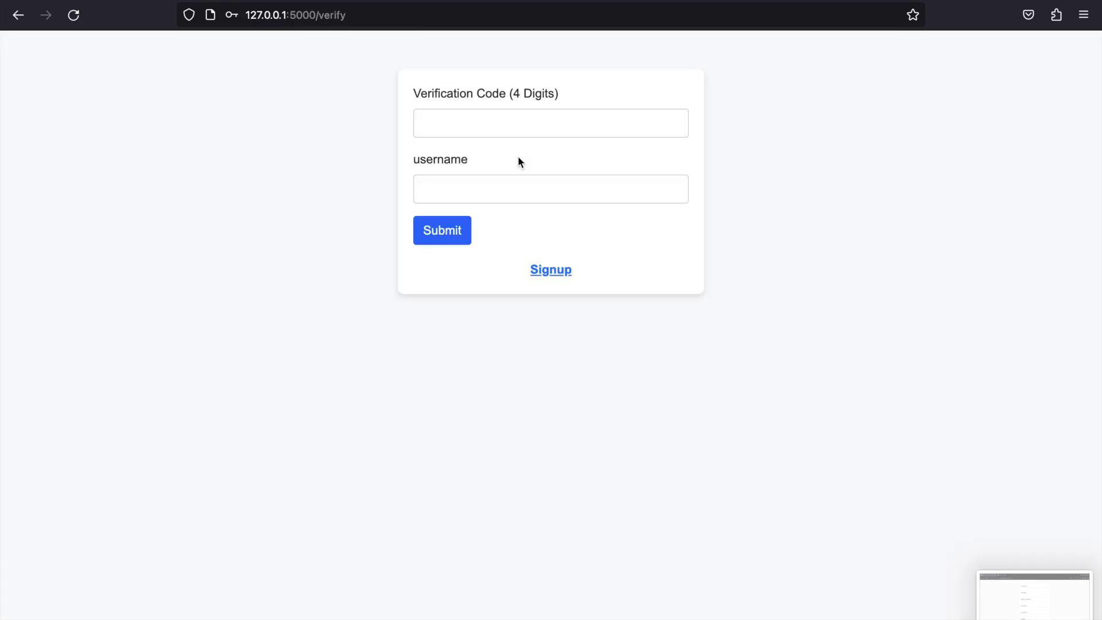
# - Verify the demo_teacher account with the emailed code on the /verify form
pyautogui.write('wqaw')
pyautogui.click(455, 188)
pyautogui.write('demo_teac')
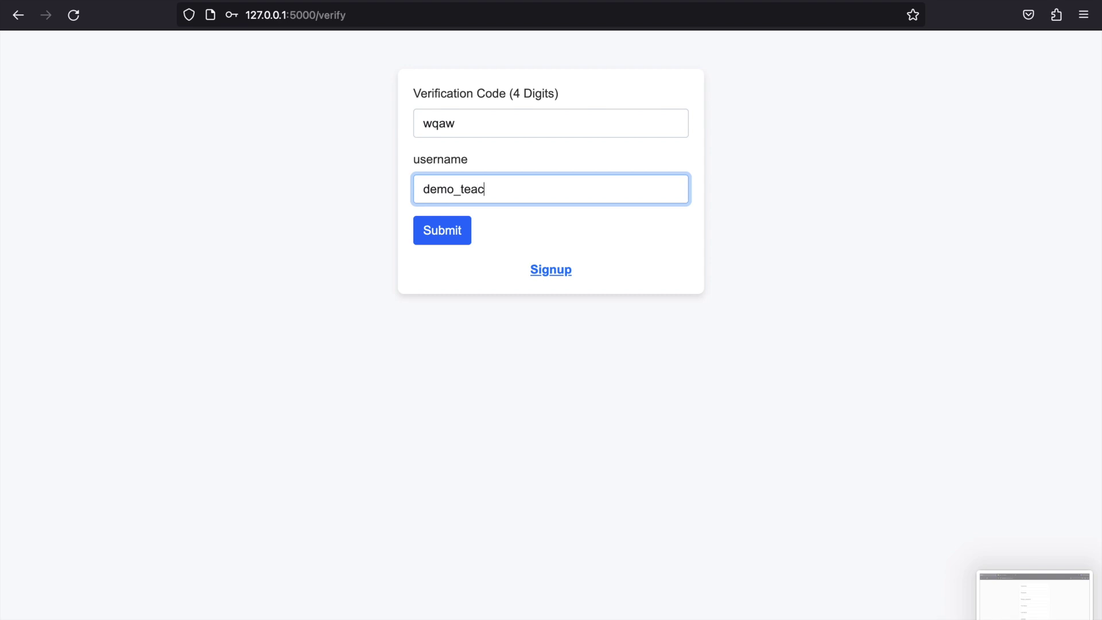
pyautogui.write('her')
pyautogui.press('Return')
pyautogui.click(497, 116)
pyautogui.write('demo_teacher')
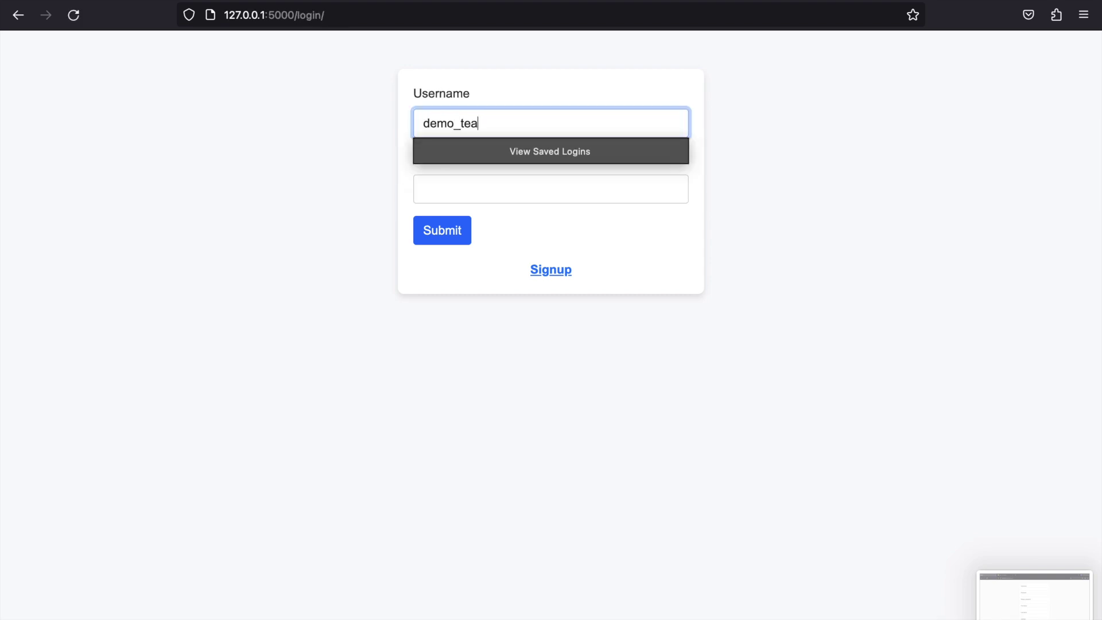
# - Log in as the teacher, then switch back to the student account and open Permissions
pyautogui.click(464, 183)
pyautogui.write('1234')
pyautogui.press('Return')
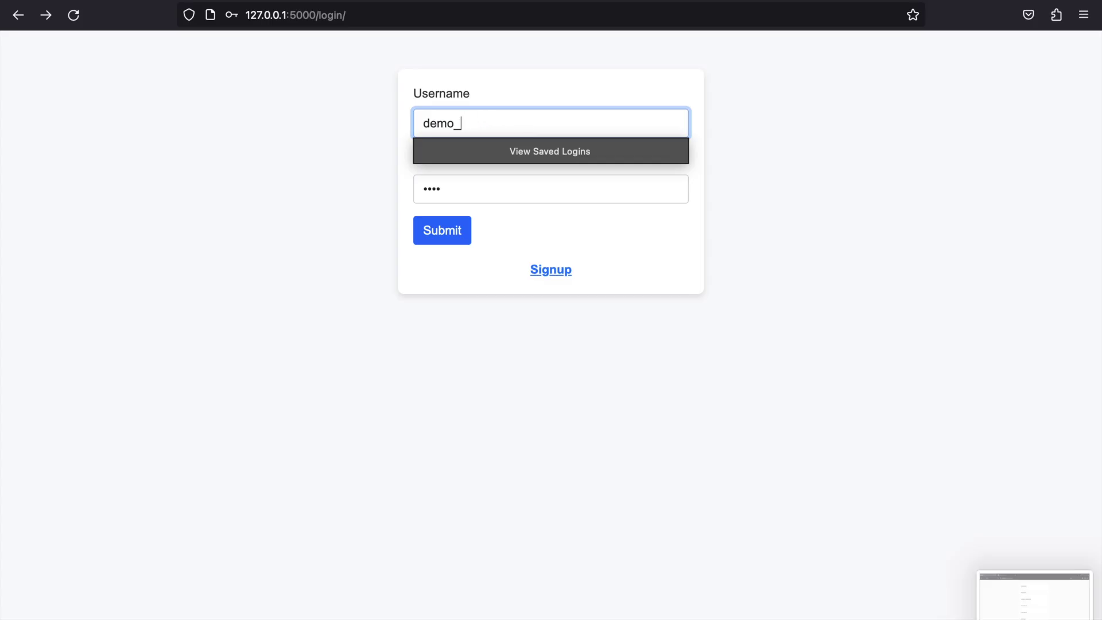
pyautogui.hotkey('ctrl', 'a')
pyautogui.write('de')
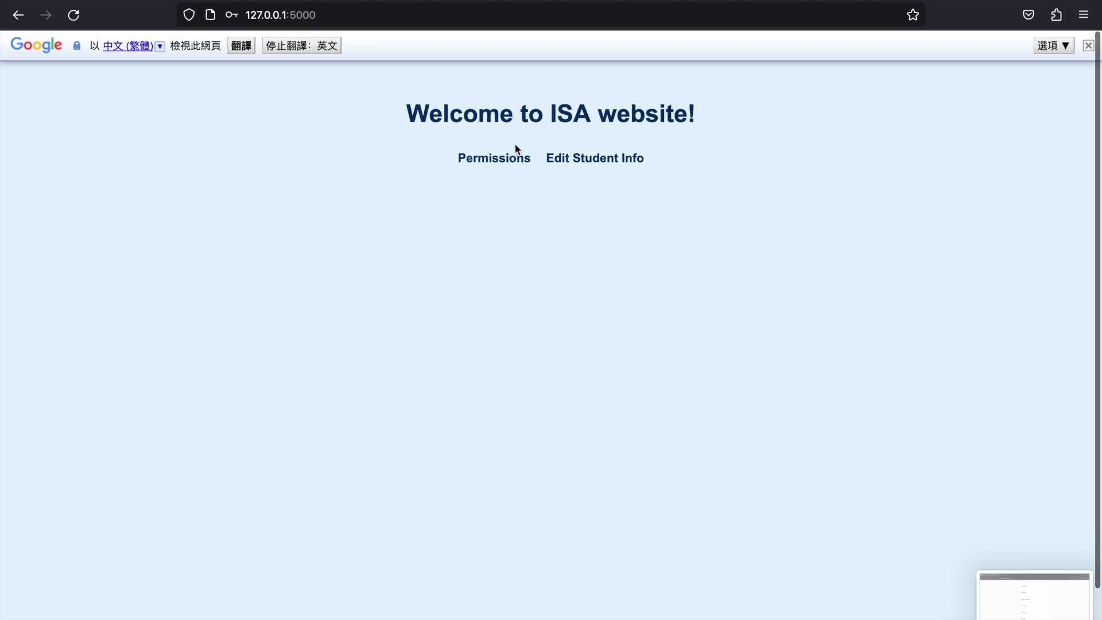
pyautogui.click(502, 163)
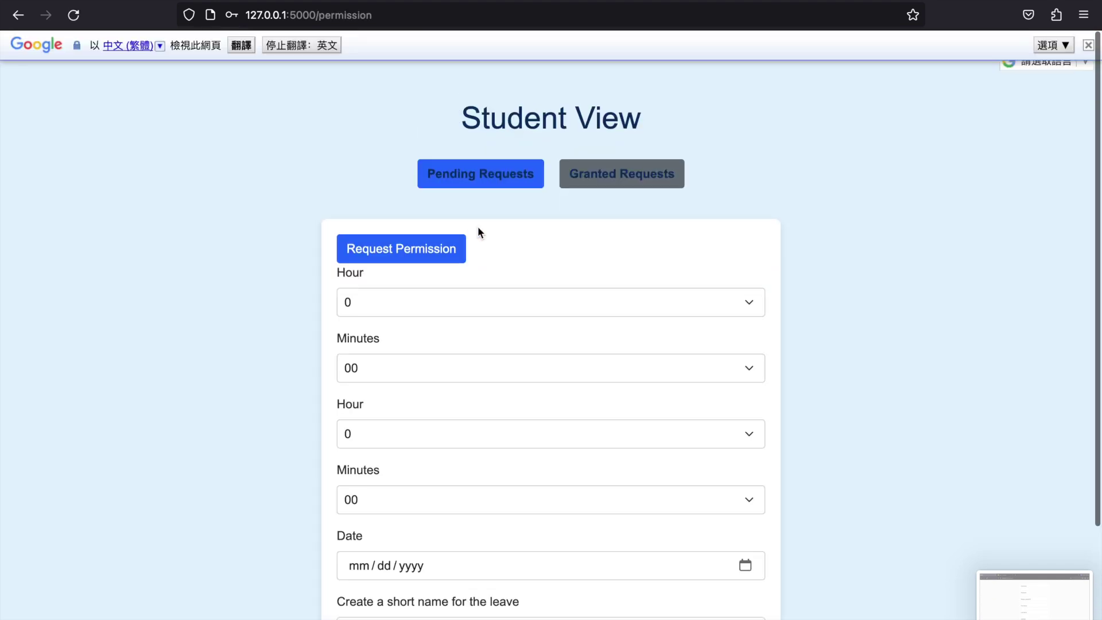
# - Set the leave time from 11:25 to 14:50
pyautogui.click(425, 308)
pyautogui.click(414, 489)
pyautogui.click(453, 368)
pyautogui.click(438, 452)
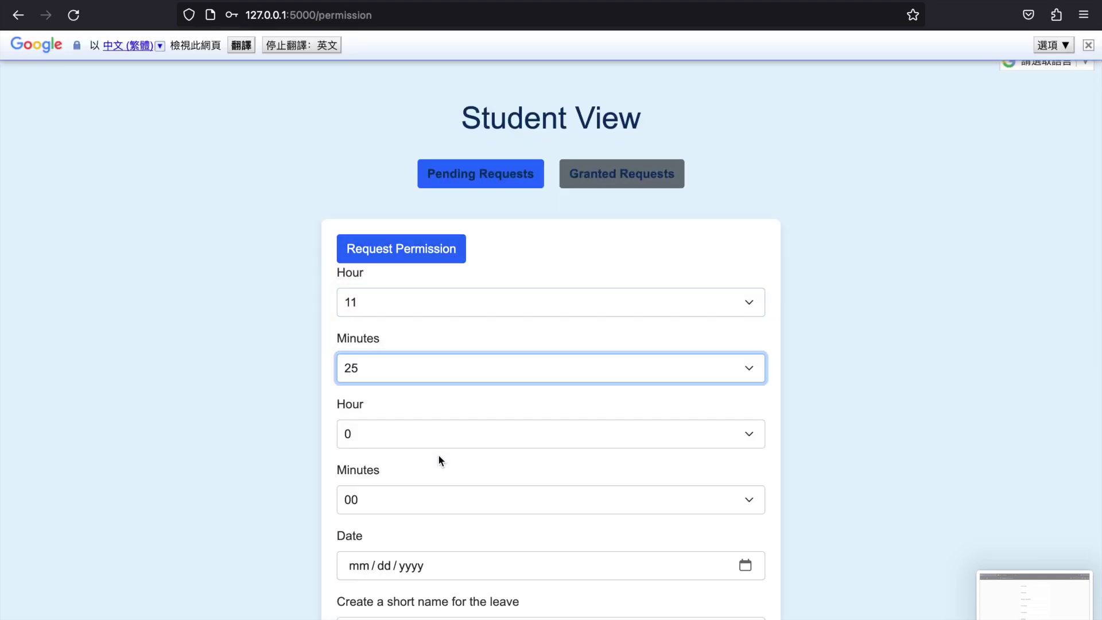
pyautogui.click(432, 434)
pyautogui.click(451, 318)
pyautogui.click(395, 500)
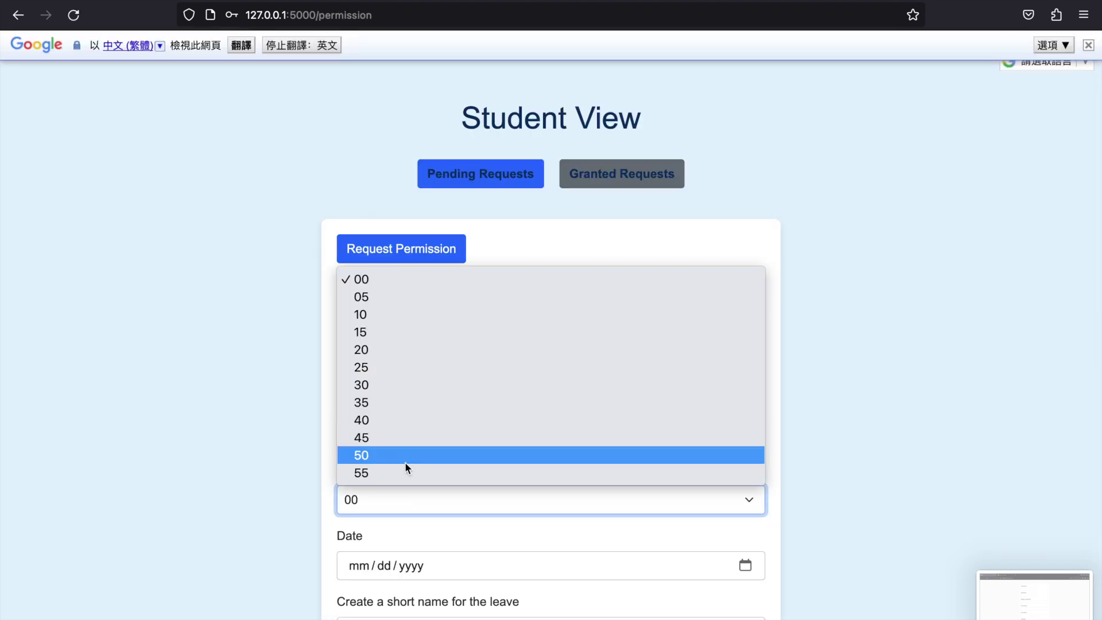
pyautogui.click(405, 461)
# - Pick 11/14/2024, name it 'test permission creation', and choose reason Test
pyautogui.scroll(-3, 405, 461)
pyautogui.click(708, 479)
pyautogui.click(743, 465)
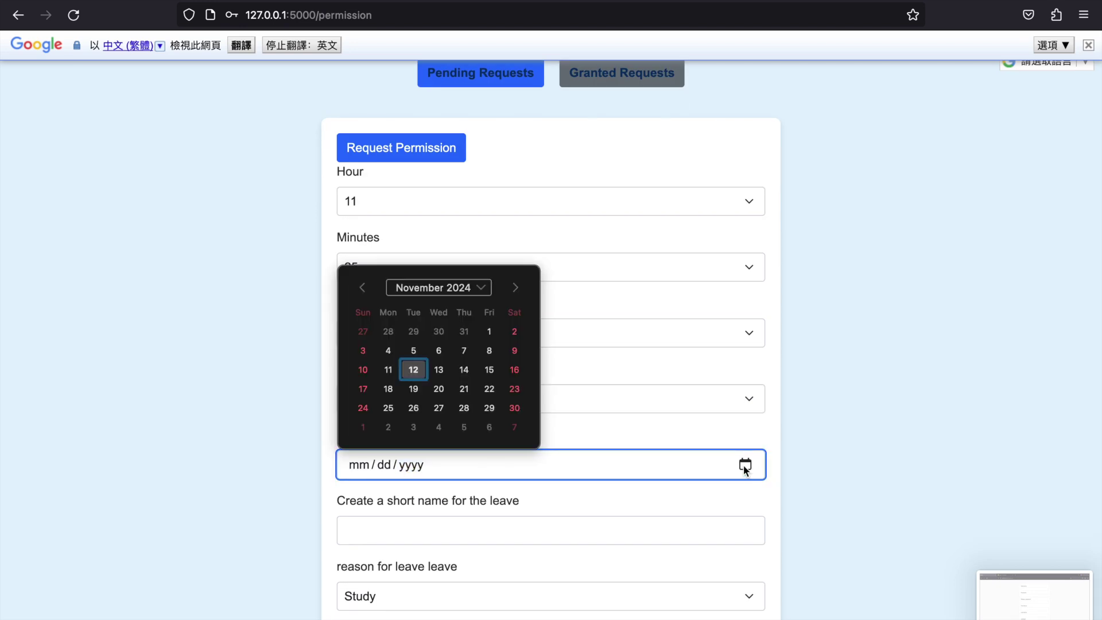
pyautogui.click(461, 376)
pyautogui.click(426, 521)
pyautogui.write('test permission creation')
pyautogui.click(416, 591)
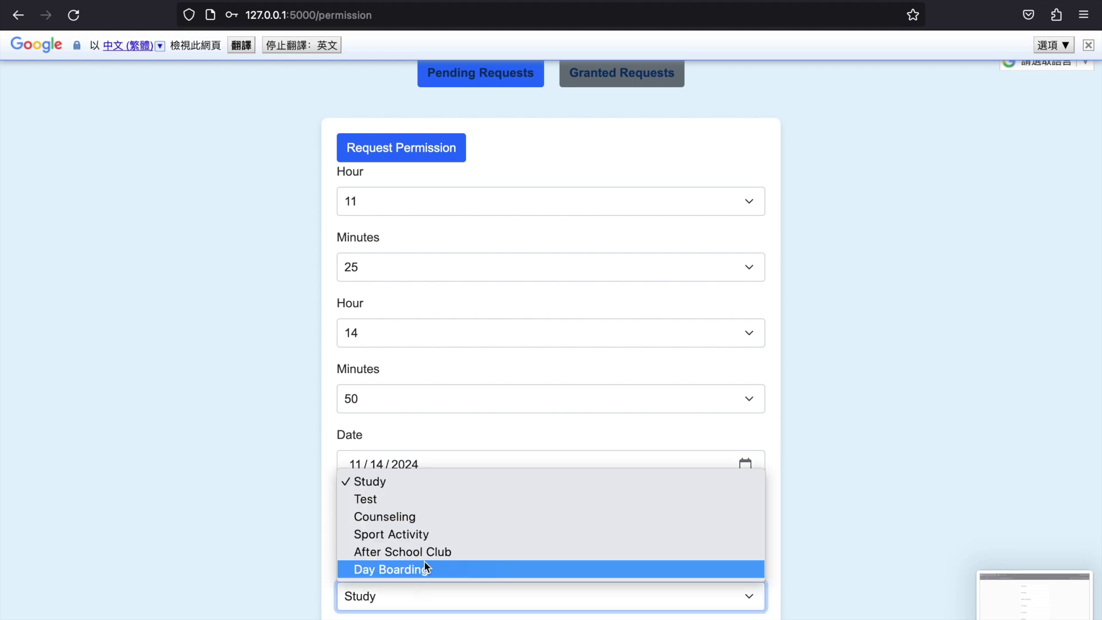
pyautogui.click(422, 503)
# - Enter the teacher's email, submit the request, and view the pending permissions list
pyautogui.scroll(-1, 422, 502)
pyautogui.click(386, 603)
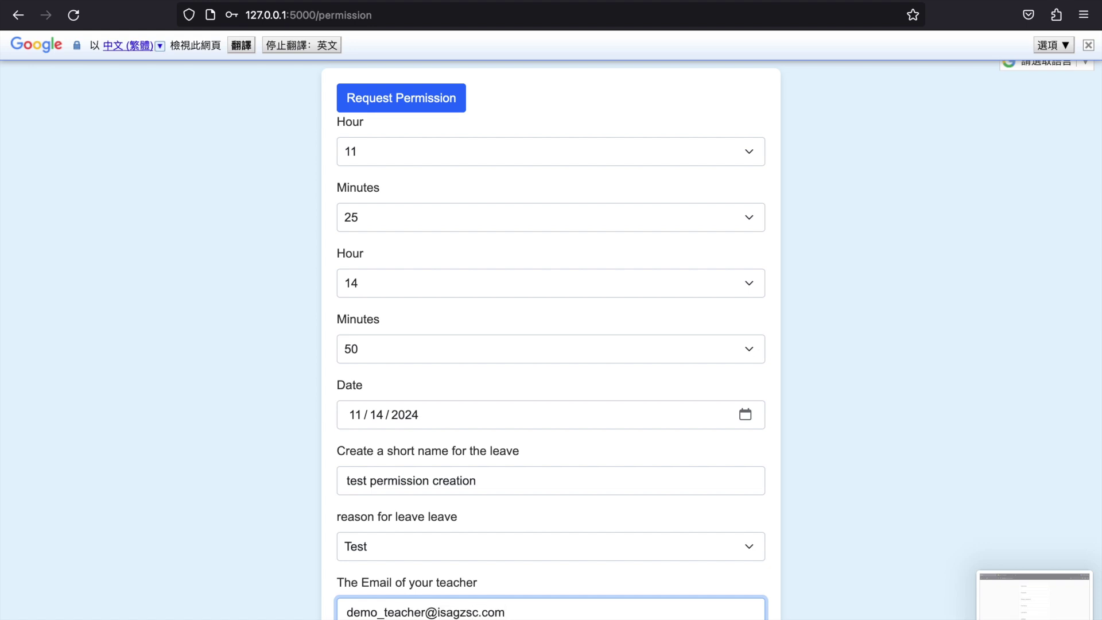
pyautogui.click(395, 98)
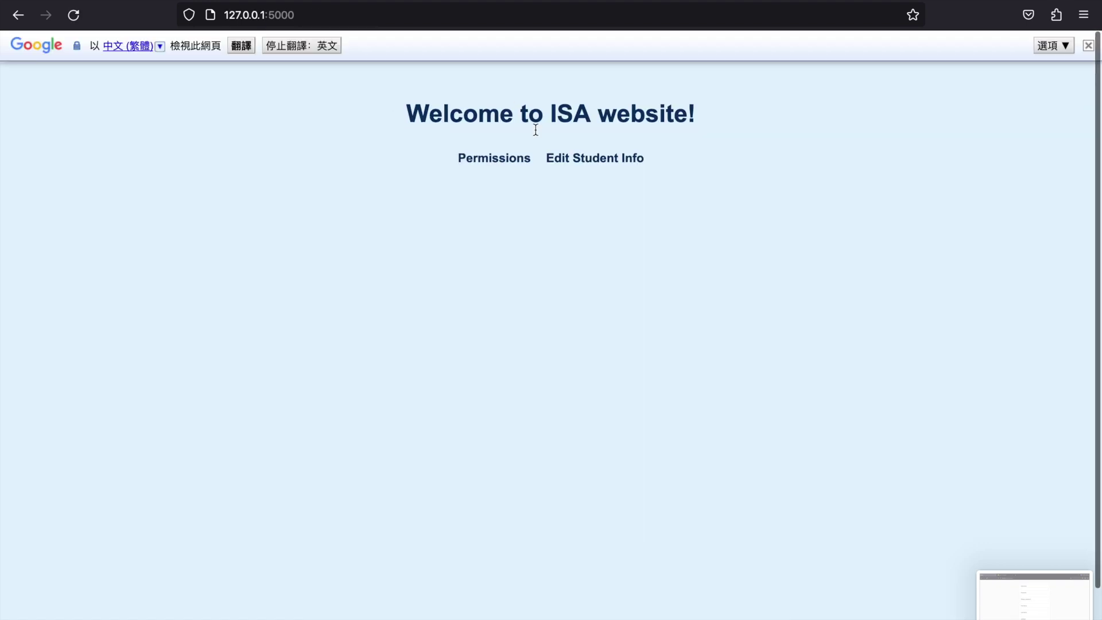
pyautogui.click(498, 160)
pyautogui.click(513, 166)
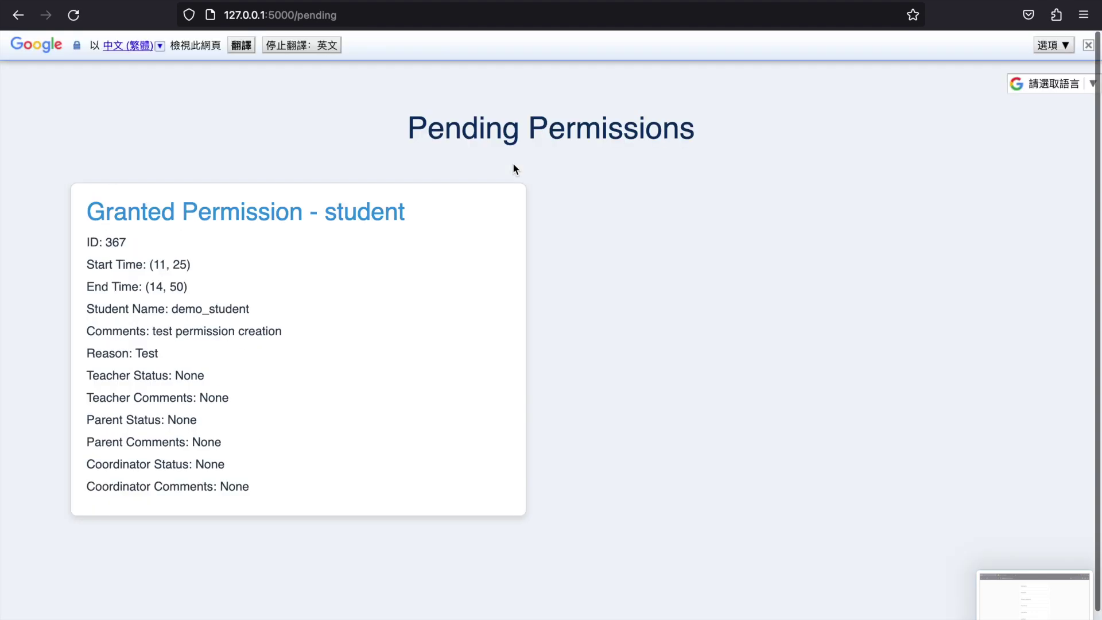
# - Go to the ISA login page and sign in with the saved coordinator login
pyautogui.hscroll(-5, 172, 350)
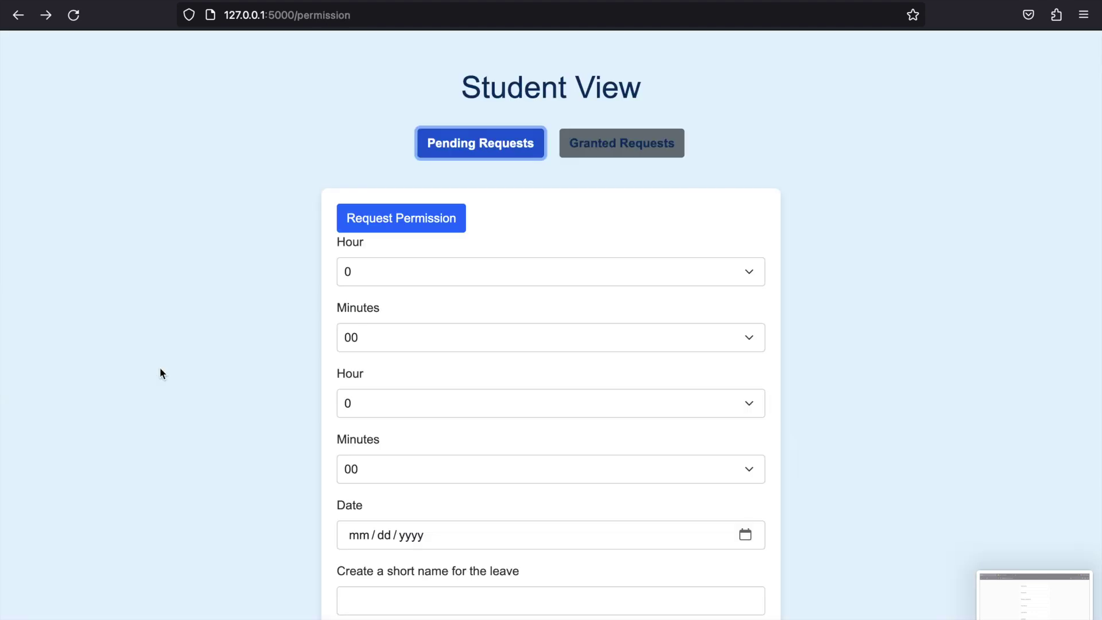
pyautogui.doubleClick(334, 15)
pyautogui.write('login')
pyautogui.press('Return')
pyautogui.click(463, 118)
pyautogui.click(491, 165)
pyautogui.press('Return')
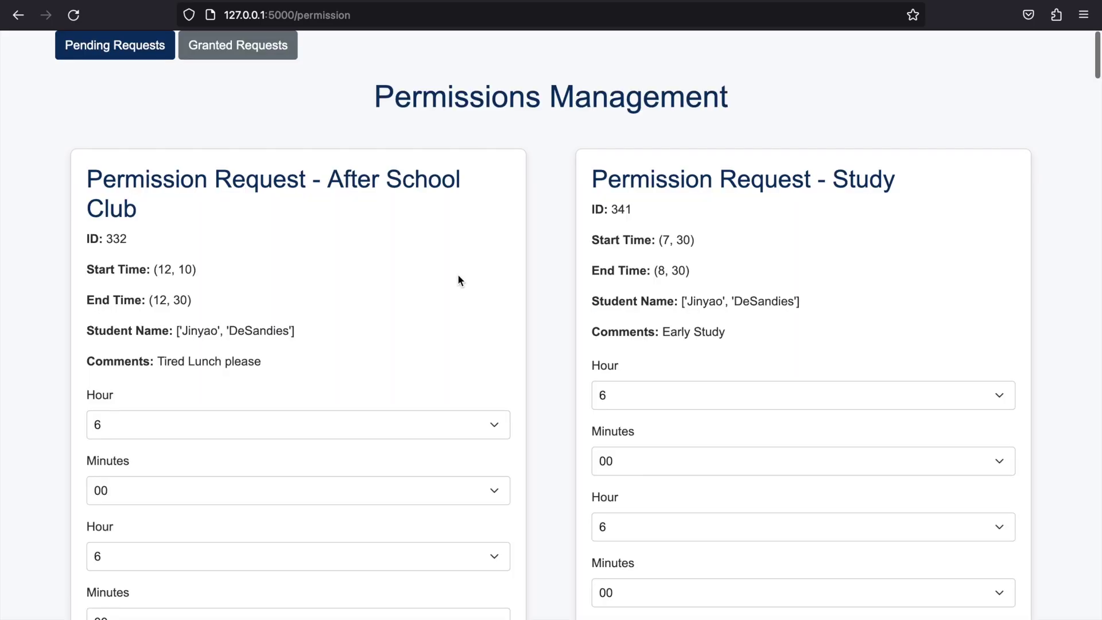
# - Find request 367 and set its start time to 11:25
pyautogui.scroll(-10, 458, 278)
pyautogui.scroll(-15, 458, 276)
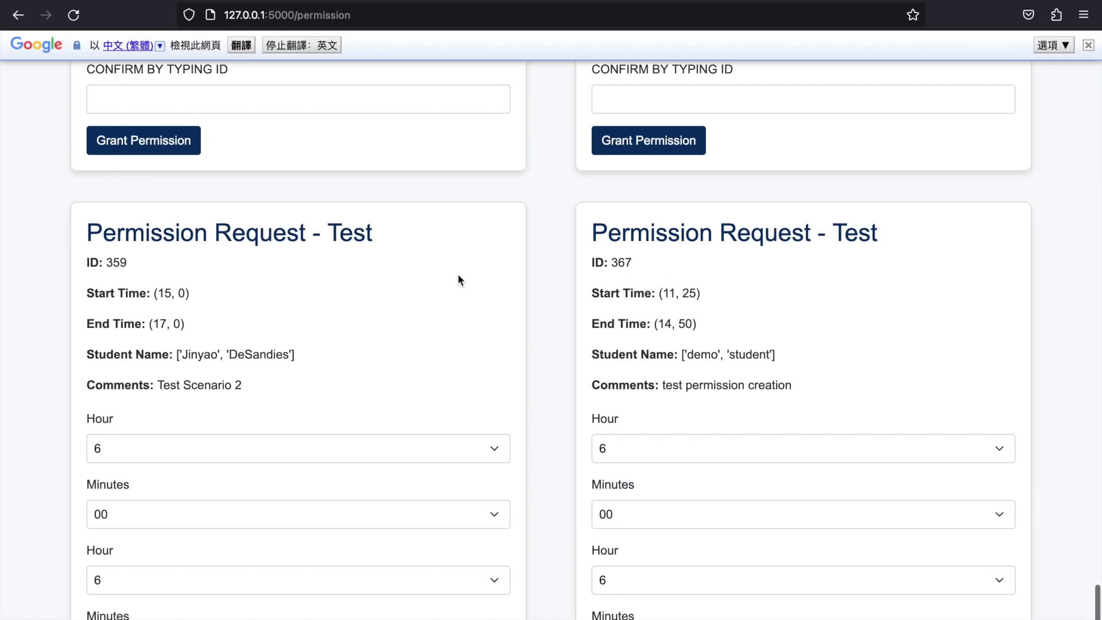
pyautogui.moveTo(686, 225); pyautogui.dragTo(770, 225)
pyautogui.scroll(-4, 746, 283)
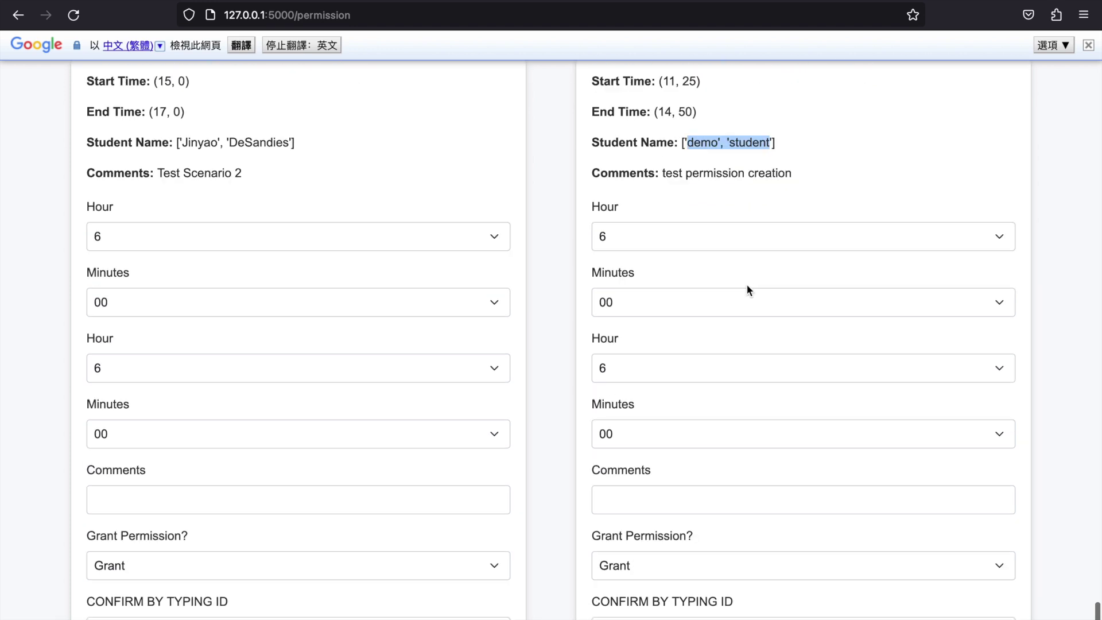
pyautogui.click(721, 213)
pyautogui.scroll(2, 717, 215)
pyautogui.click(683, 282)
pyautogui.click(652, 361)
pyautogui.click(649, 347)
pyautogui.click(634, 430)
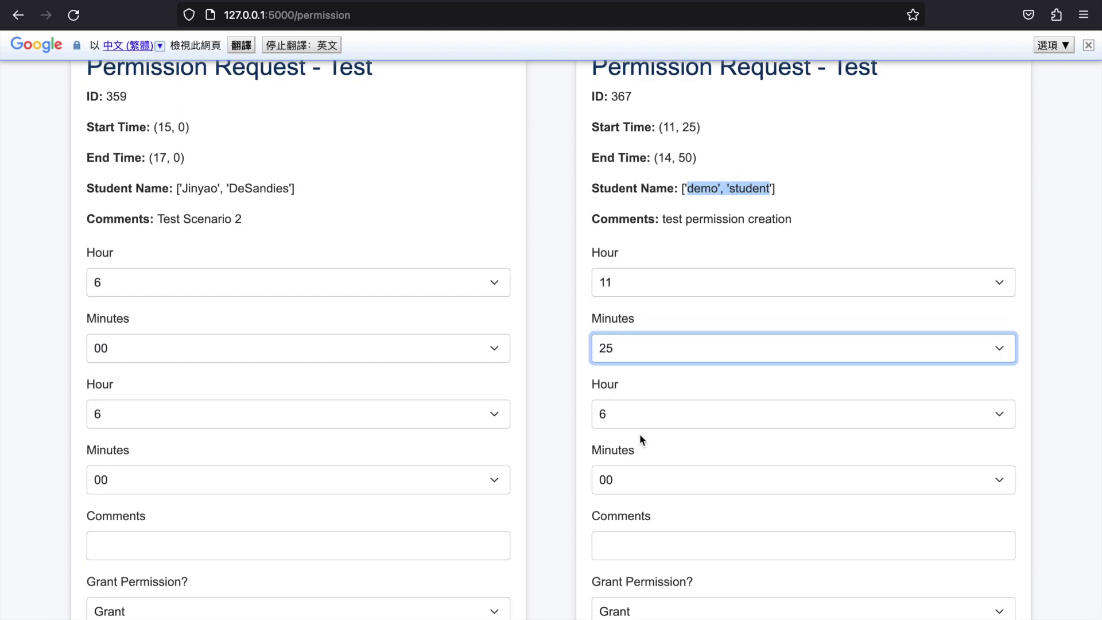
# - Set request 367's end time to 14:50
pyautogui.click(639, 416)
pyautogui.click(635, 262)
pyautogui.click(632, 486)
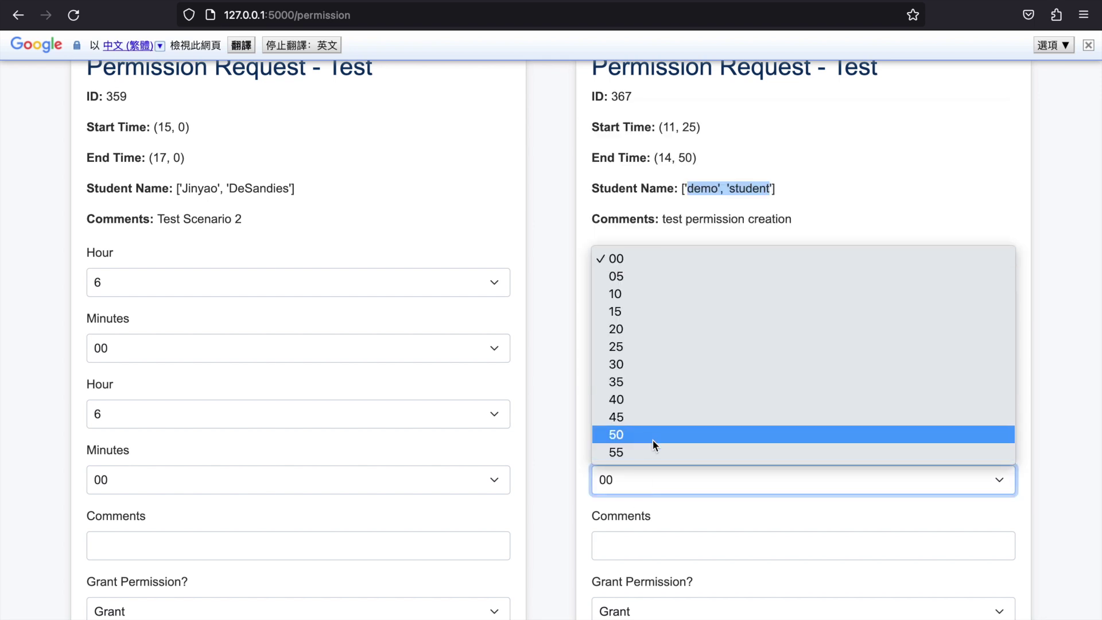
pyautogui.click(652, 440)
# - Comment 'test', confirm ID 367 and grant the request as coordinator
pyautogui.scroll(-2, 652, 439)
pyautogui.click(628, 476)
pyautogui.write('test_coor')
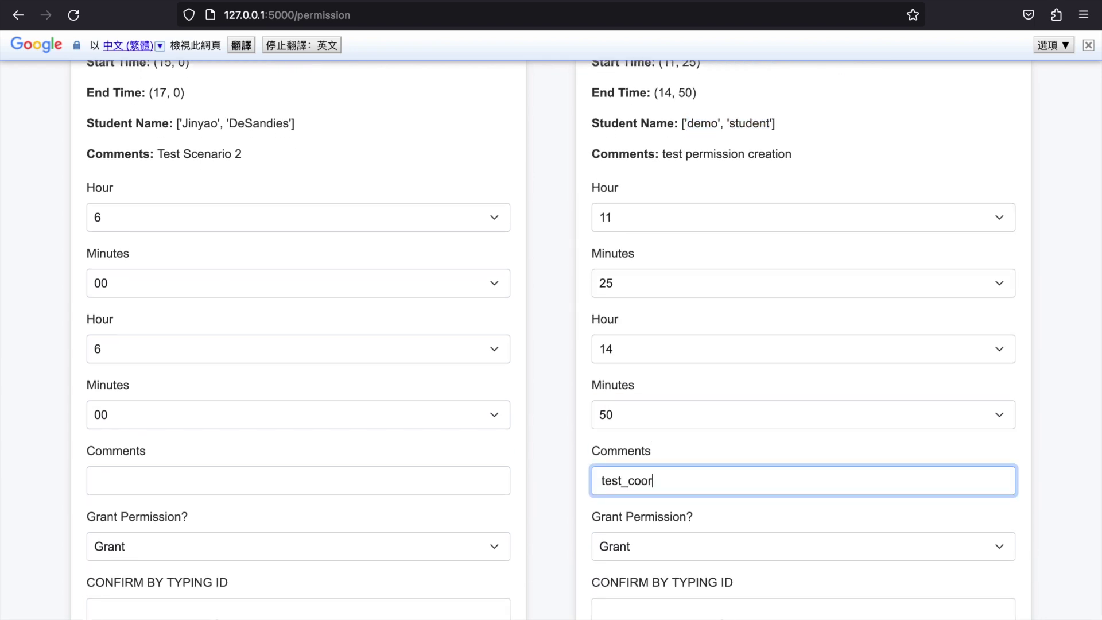
pyautogui.scroll(-1, 626, 580)
pyautogui.click(625, 581)
pyautogui.scroll(4, 639, 578)
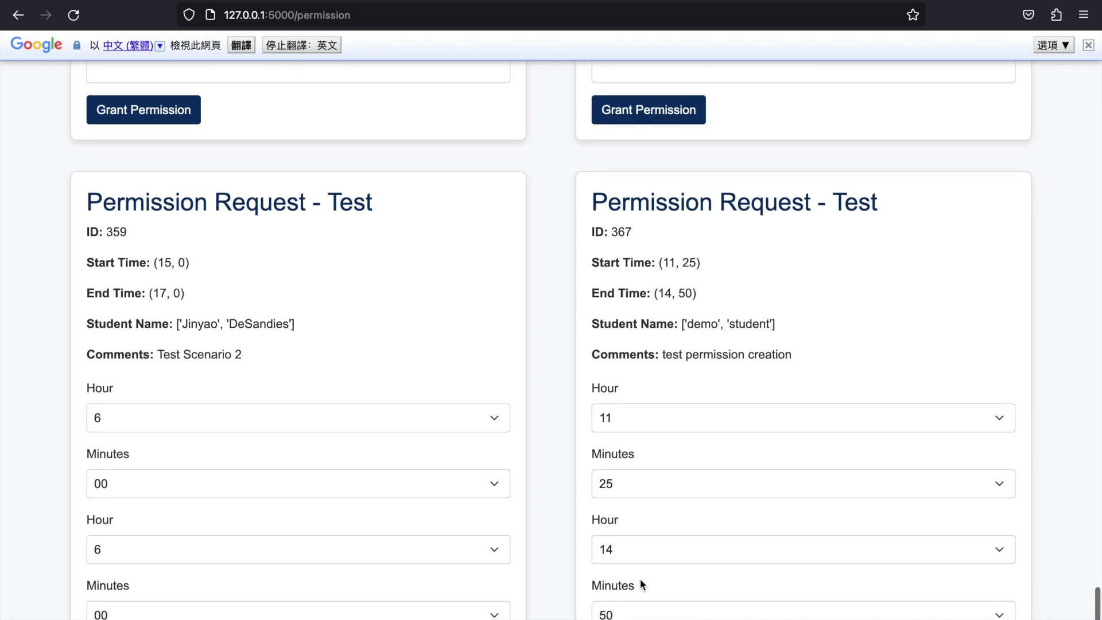
pyautogui.scroll(-3, 639, 581)
pyautogui.write('367')
pyautogui.click(635, 610)
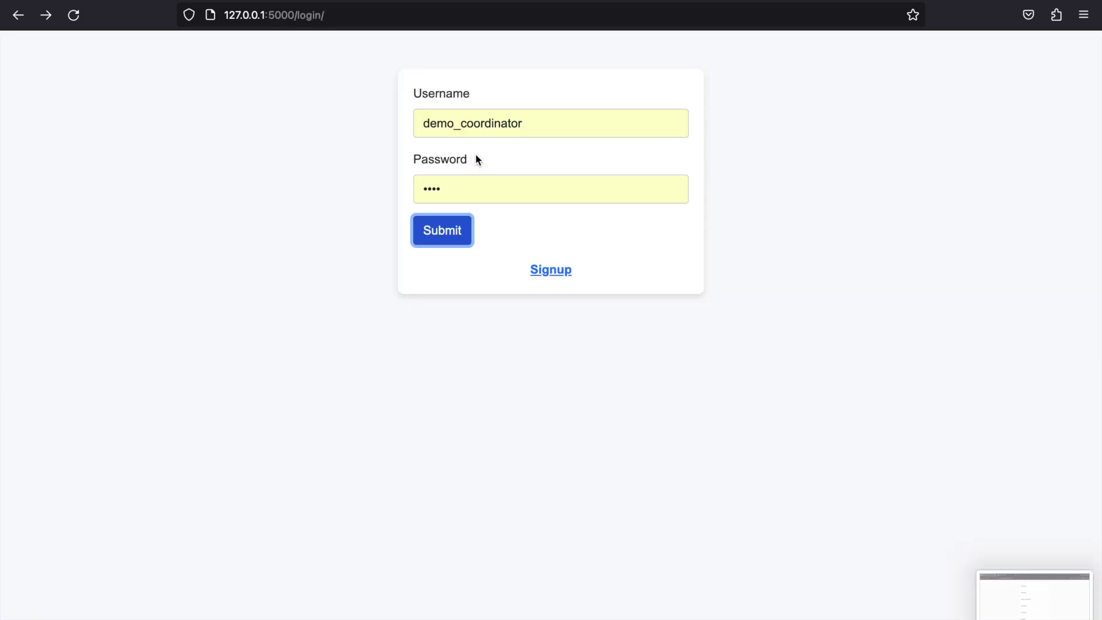
# - Change the login username to the teacher account and sign in
pyautogui.doubleClick(439, 185)
pyautogui.doubleClick(526, 117)
pyautogui.click(526, 117)
pyautogui.press('BackSpace')
pyautogui.press('BackSpace')
pyautogui.press('BackSpace')
pyautogui.press('BackSpace')
pyautogui.press('BackSpace')
pyautogui.press('BackSpace')
pyautogui.press('BackSpace')
pyautogui.press('BackSpace')
pyautogui.press('BackSpace')
pyautogui.press('BackSpace')
pyautogui.press('BackSpace')
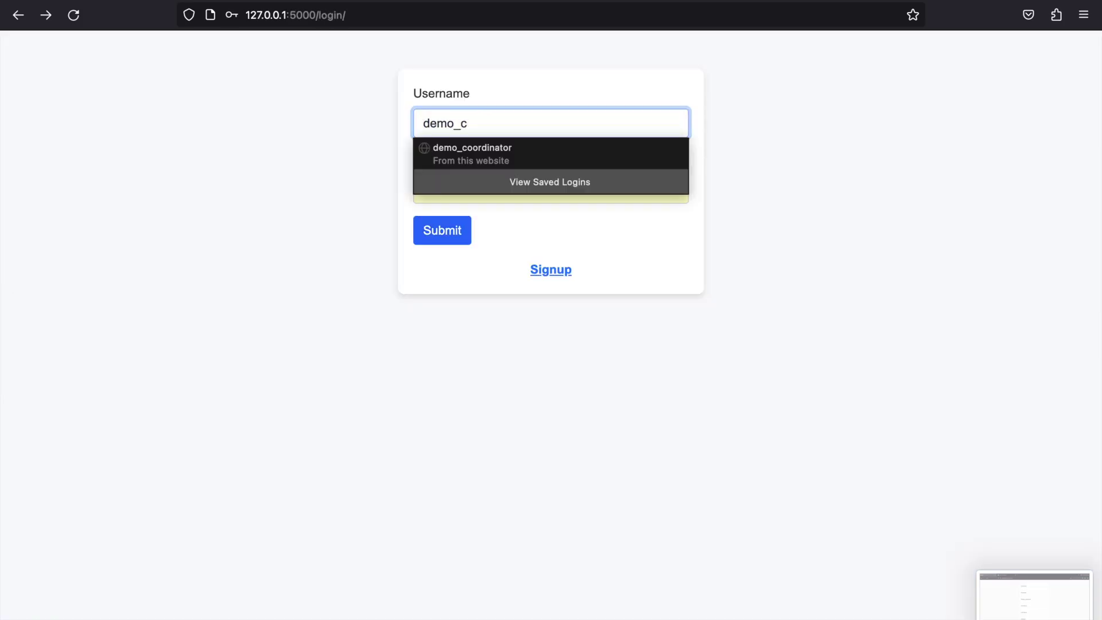
pyautogui.write('teacher')
pyautogui.doubleClick(494, 189)
pyautogui.click(442, 230)
# - On Permissions Management, set request 367's times to 11:25–14:50
pyautogui.click(461, 151)
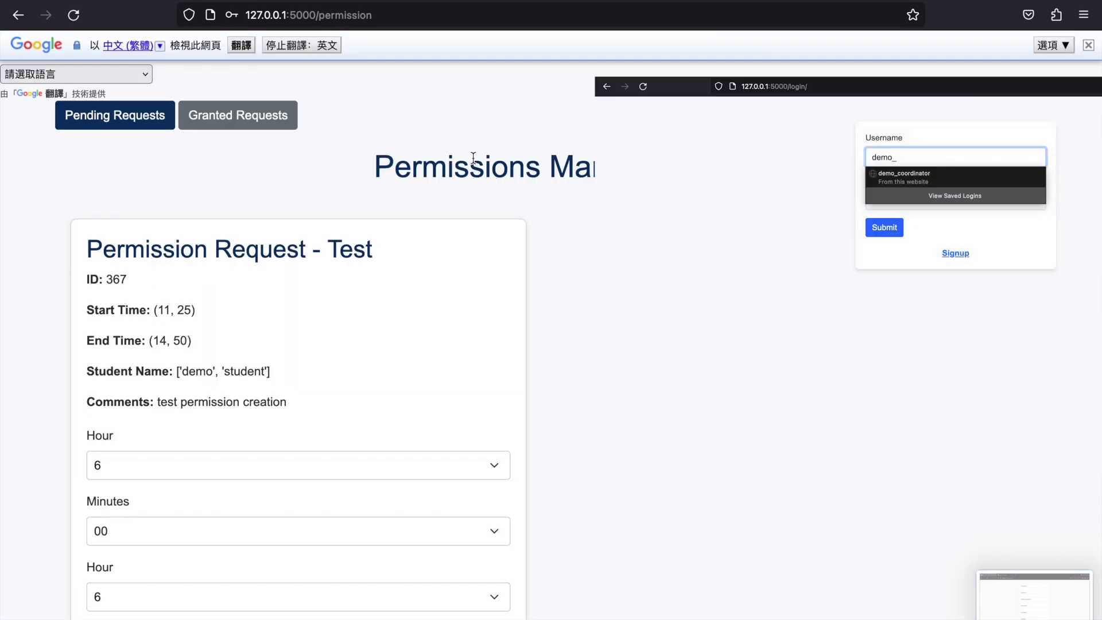
pyautogui.scroll(-1, 504, 226)
pyautogui.click(264, 406)
pyautogui.click(252, 205)
pyautogui.click(192, 472)
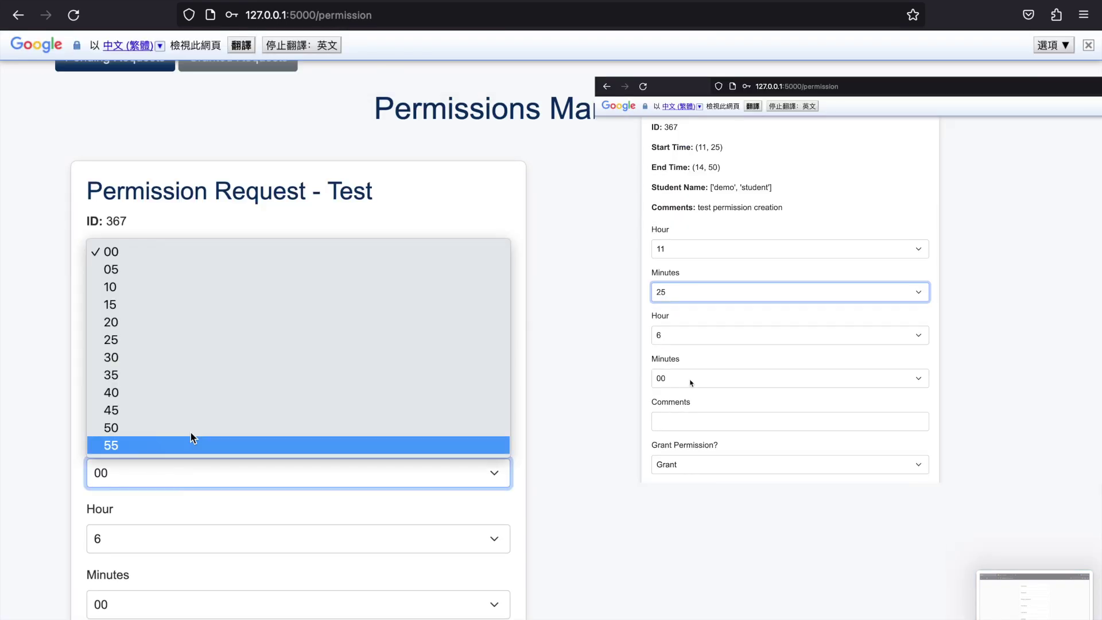
pyautogui.click(178, 340)
pyautogui.scroll(-1, 145, 436)
pyautogui.click(142, 482)
pyautogui.click(143, 336)
pyautogui.click(133, 552)
pyautogui.click(143, 508)
# - Comment 'teacher grant test', confirm ID 367, grant it, then view Granted Requests
pyautogui.scroll(-2, 143, 507)
pyautogui.click(149, 462)
pyautogui.write('teacher grant test')
pyautogui.click(178, 595)
pyautogui.scroll(1, 177, 595)
pyautogui.scroll(-2, 178, 595)
pyautogui.write('367')
pyautogui.click(142, 600)
pyautogui.click(203, 114)
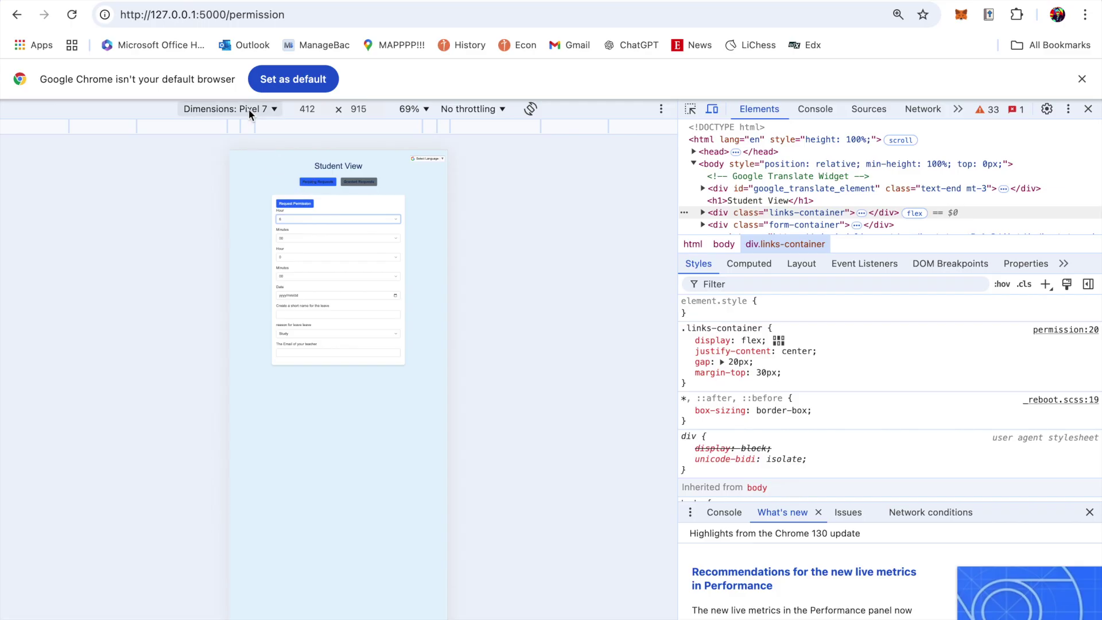
# - Emulate Asus Zenbook Fold and set start minutes 15 and end hour 3
pyautogui.click(249, 109)
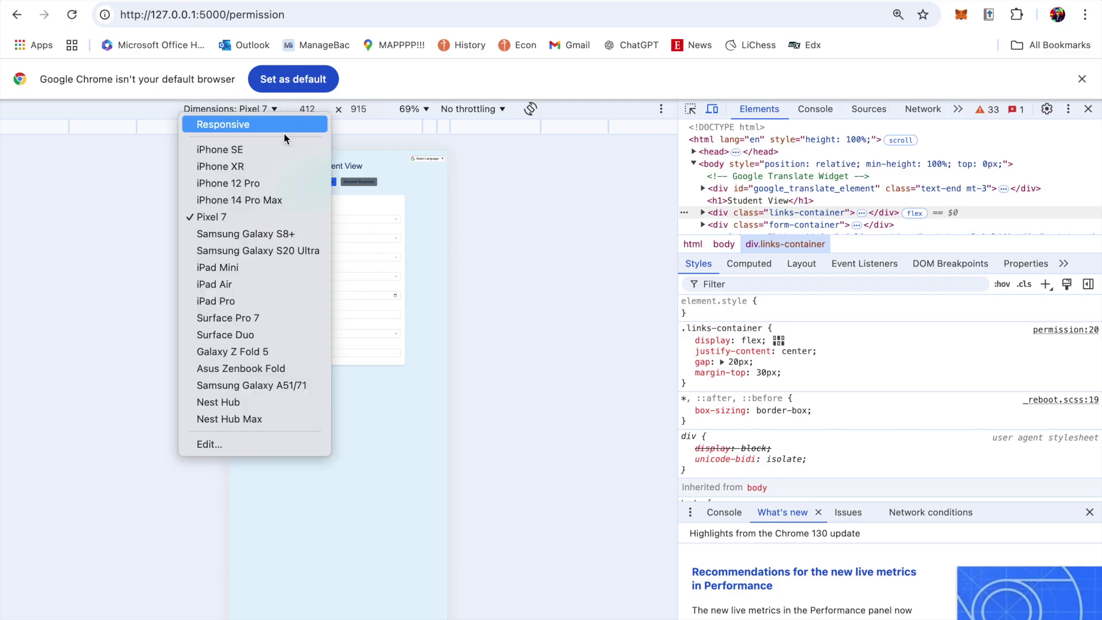
pyautogui.click(258, 368)
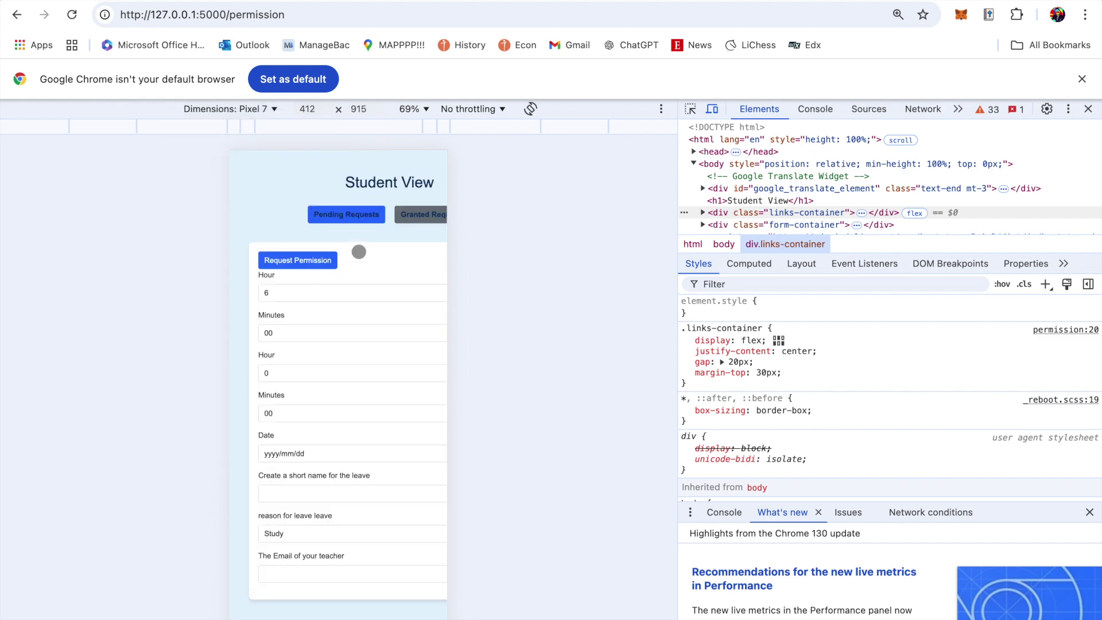
pyautogui.click(276, 321)
pyautogui.click(275, 476)
pyautogui.click(265, 360)
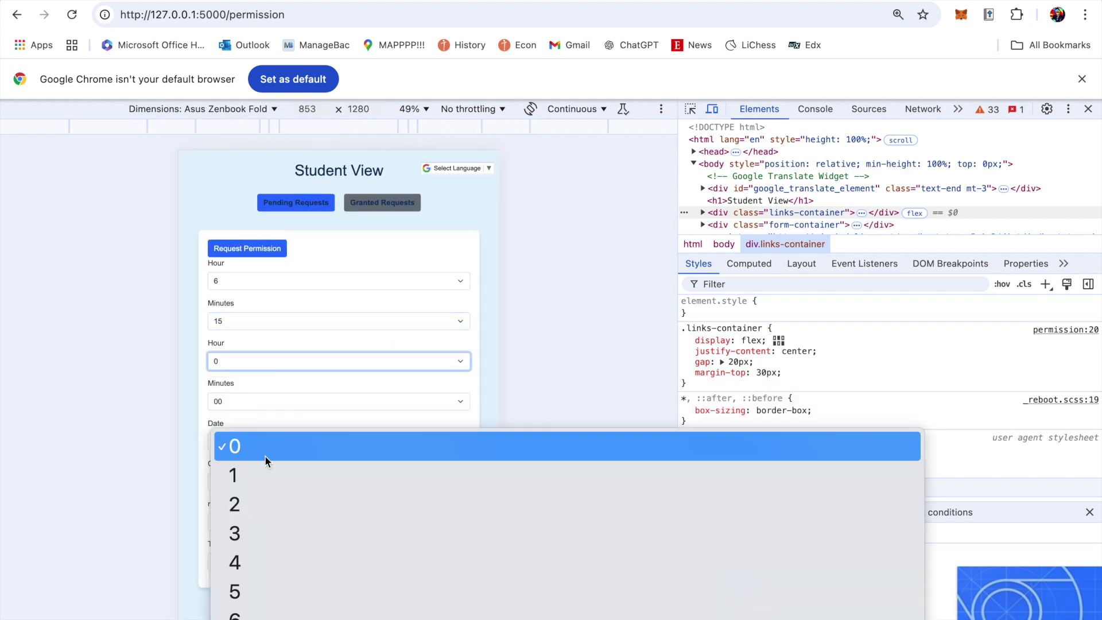
pyautogui.click(267, 445)
pyautogui.click(232, 113)
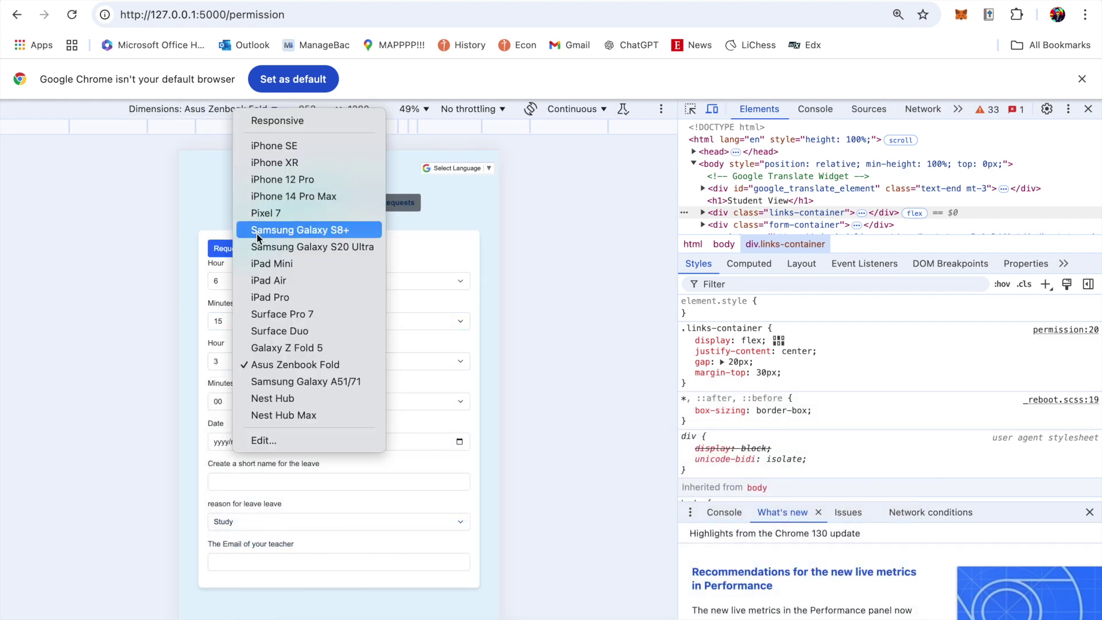
# - Switch to iPad Air and set the end minutes to 20
pyautogui.click(265, 282)
pyautogui.click(265, 395)
pyautogui.click(264, 498)
pyautogui.click(252, 437)
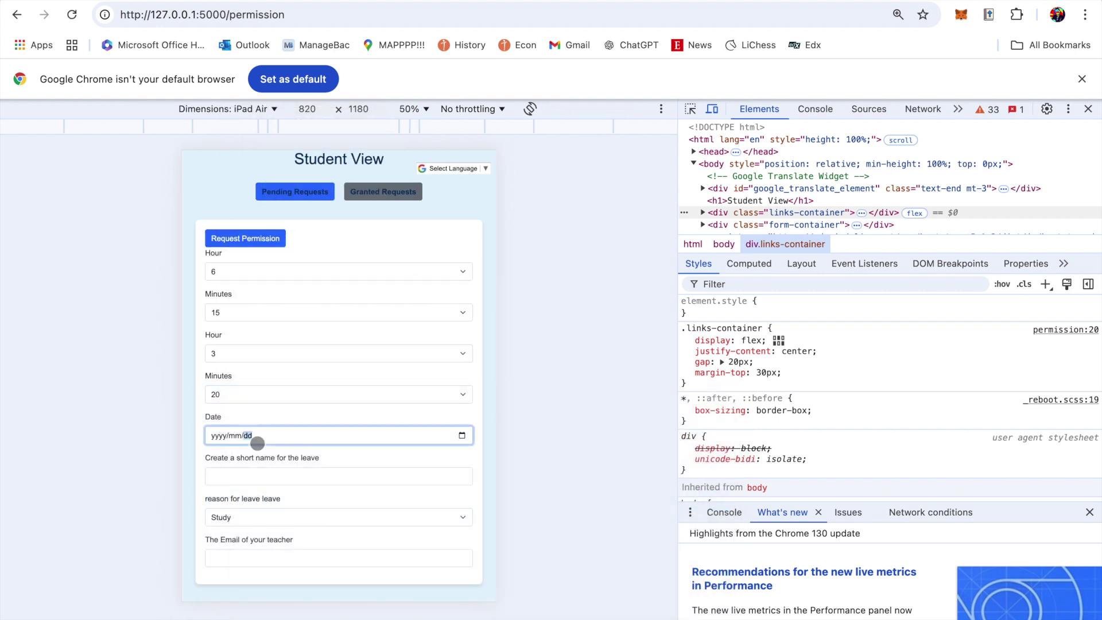
# - Switch to iPhone SE and enter 'IT AL' as the leave short name
pyautogui.click(228, 109)
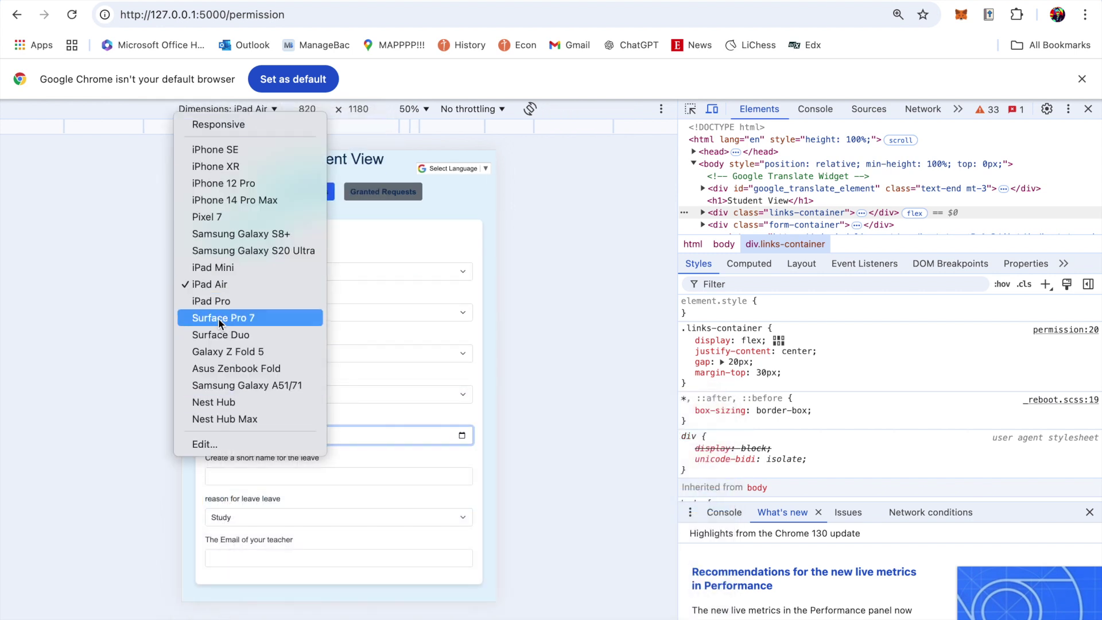
pyautogui.click(229, 149)
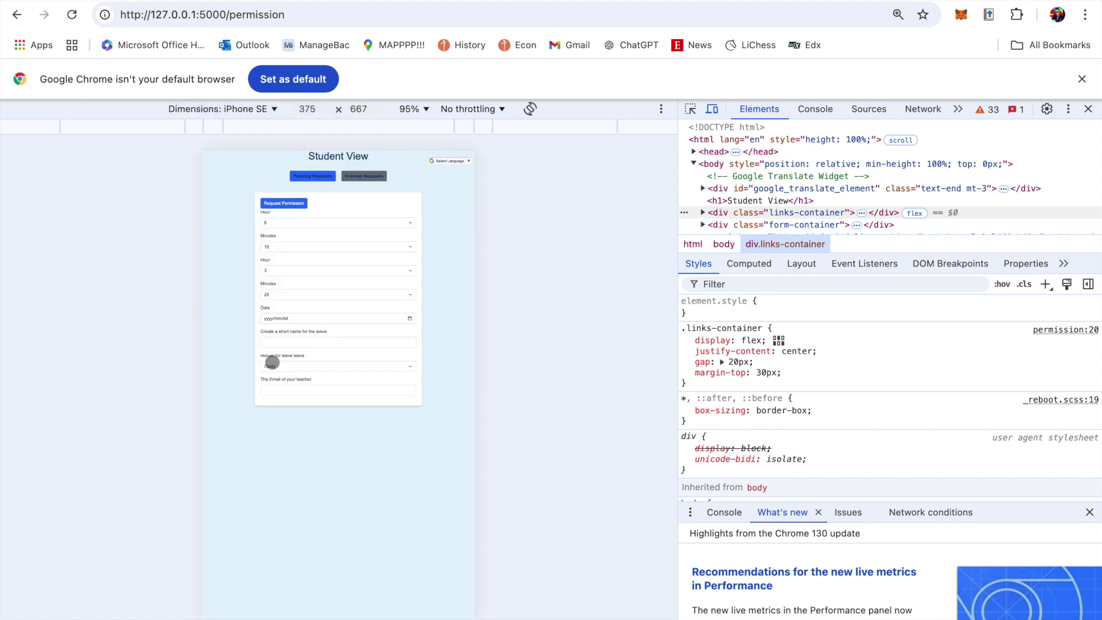
pyautogui.click(299, 342)
pyautogui.write('IT ALWAYS WORKS ON CHROME')
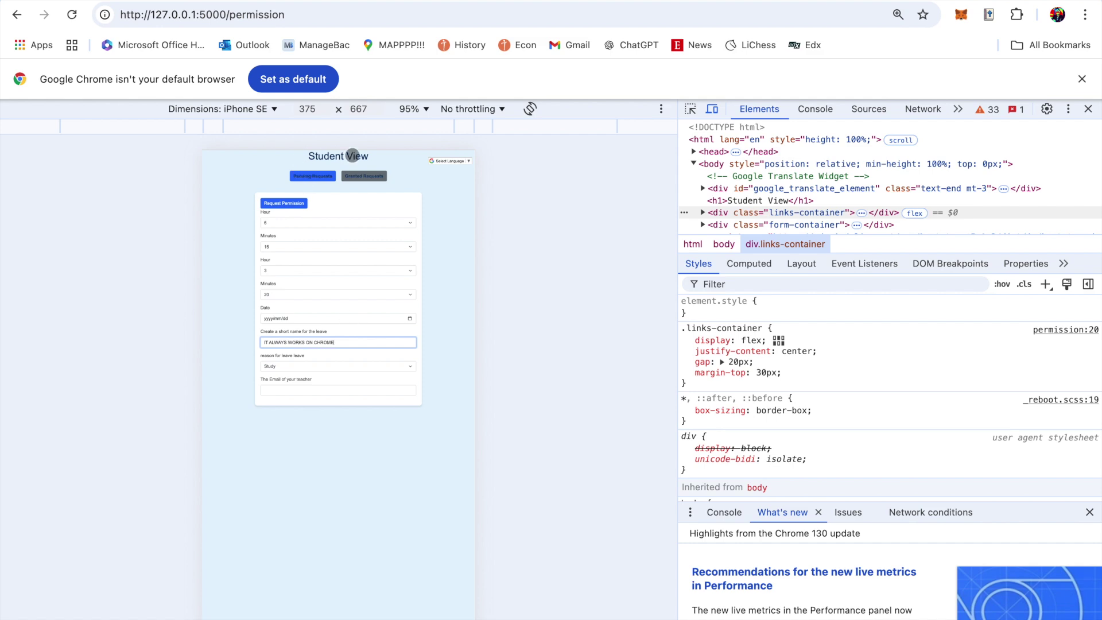
pyautogui.press('super+shift+5')
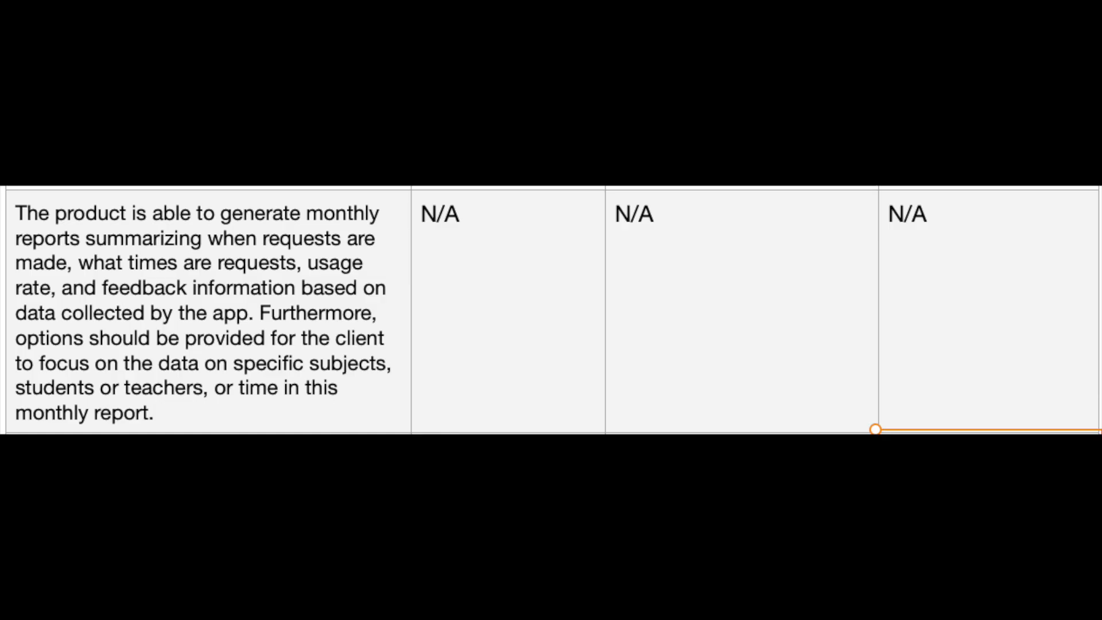